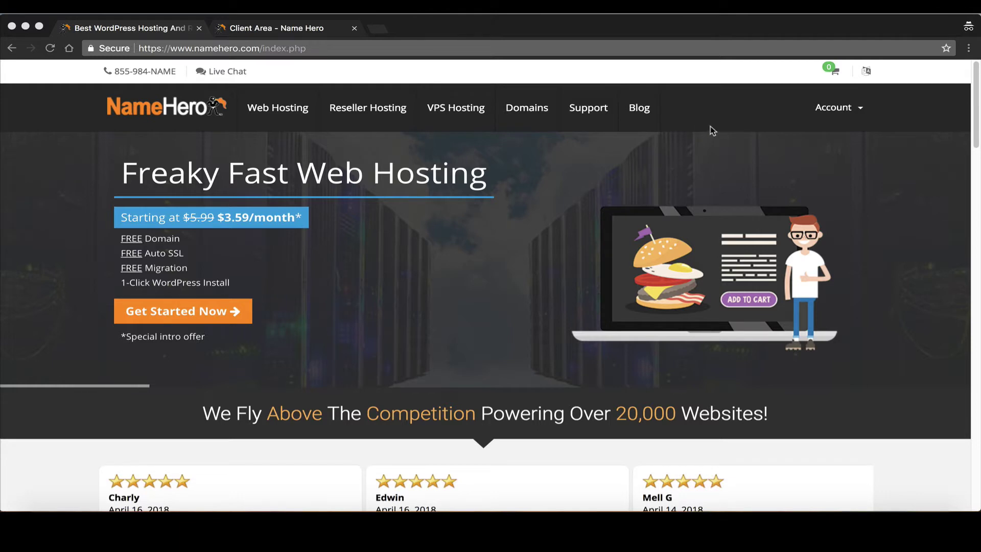
- Go to the NameHero client area and reach the Keydiets.com hosting package's cPanel
left_click(907, 107)
mouse_move(854, 134)
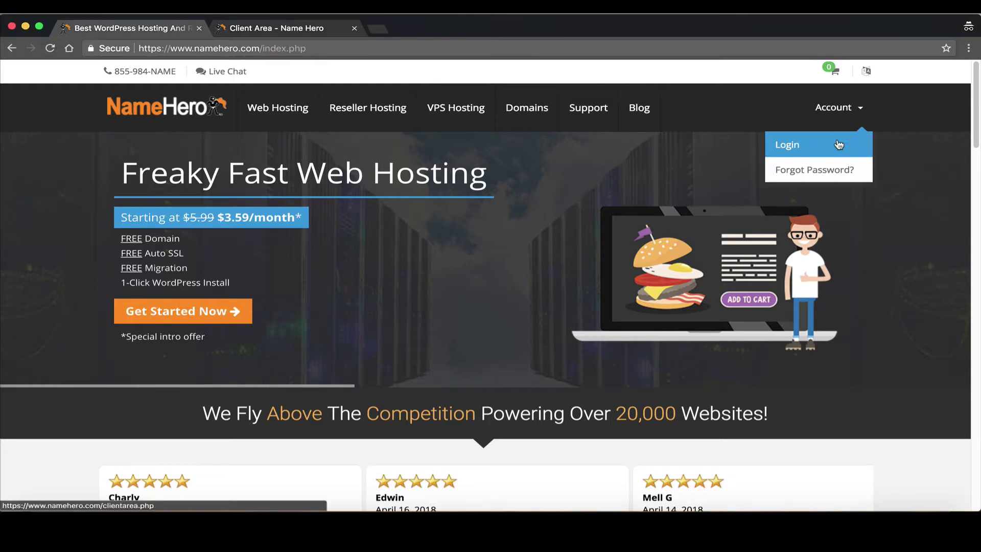
left_click(284, 31)
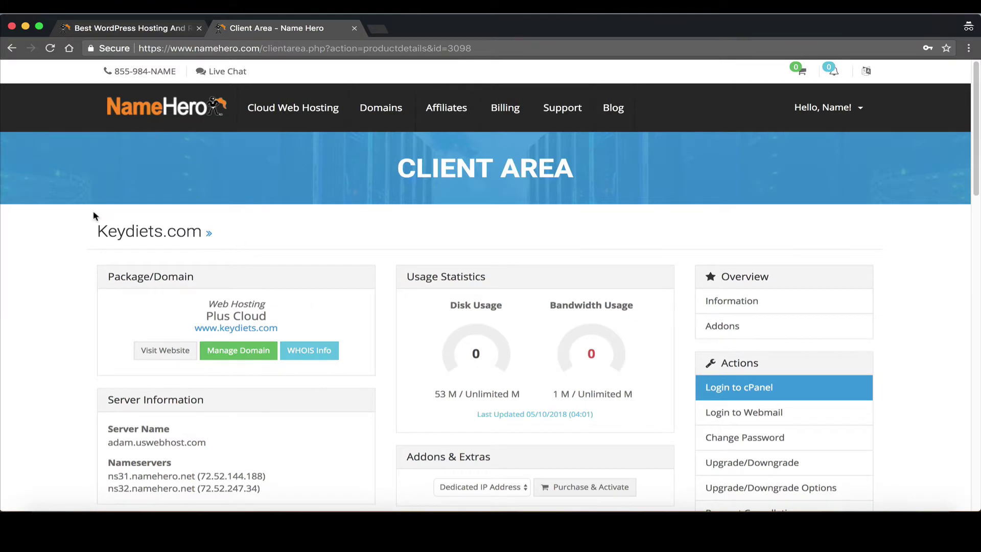
left_click_drag(97, 231, 176, 233)
left_click(173, 233)
left_click_drag(93, 236, 272, 237)
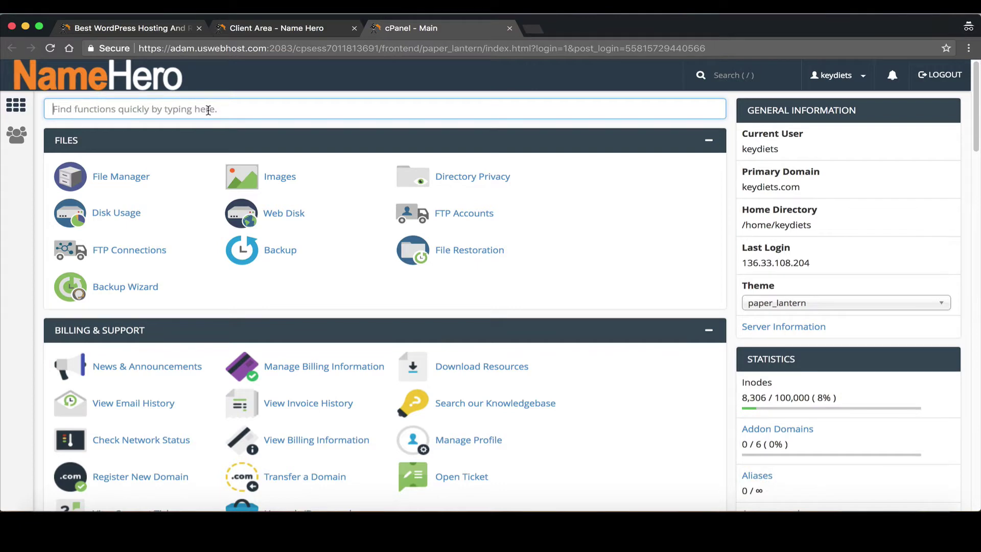
- Search cPanel for 'sele' and open Select PHP Version, showing the PHP 7.0 extensions
type("sele")
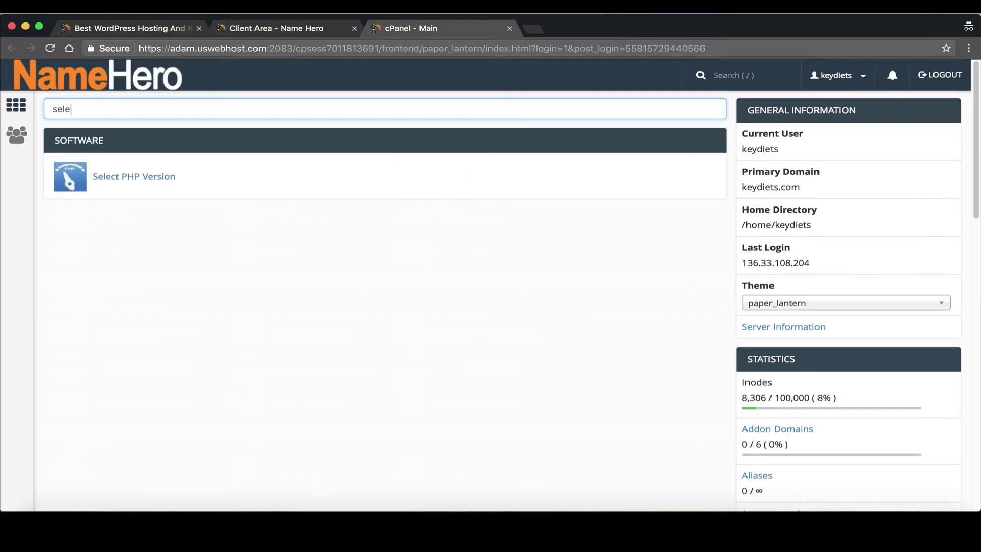
left_click(124, 180)
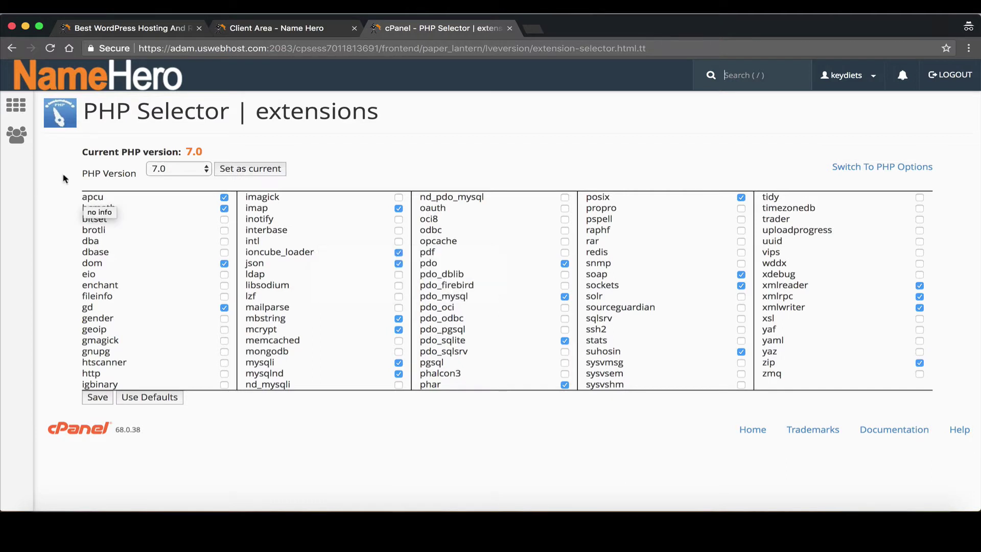
left_click(176, 170)
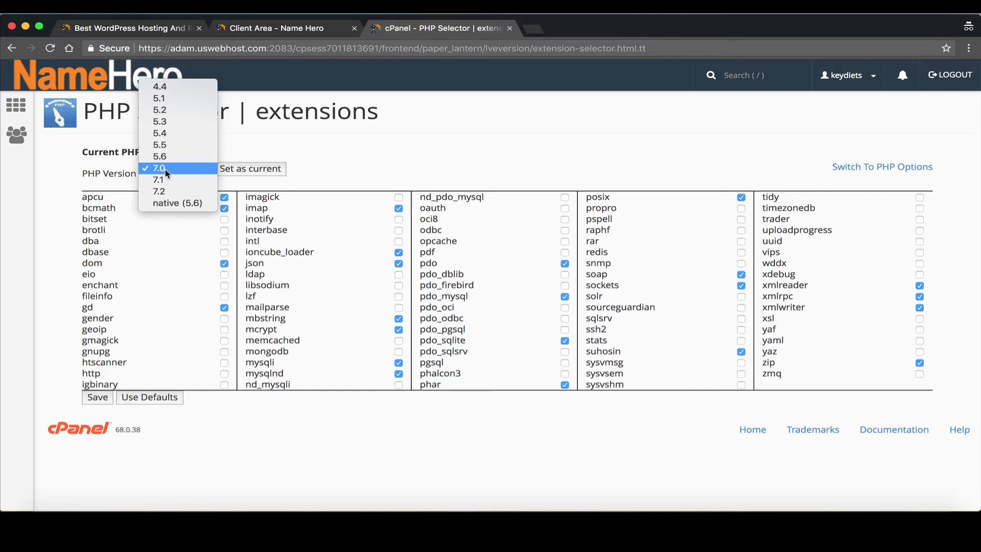
left_click(436, 163)
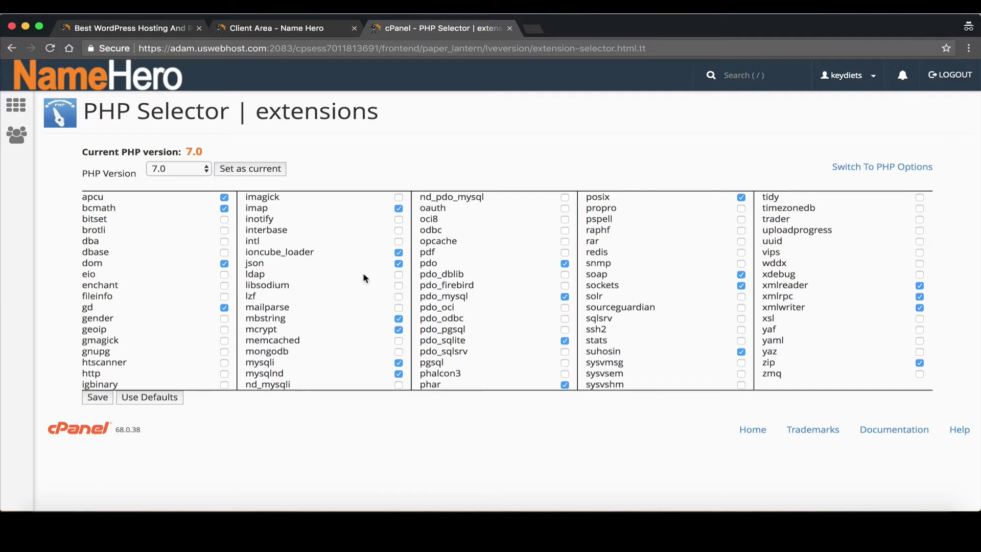
mouse_move(364, 276)
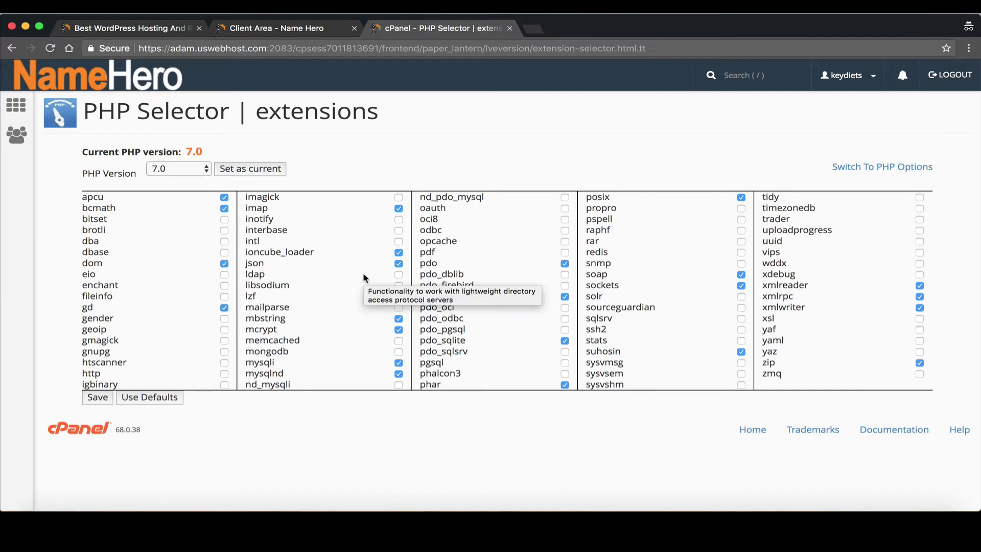
- Switch the PHP Selector to the PHP 7.0 options list, with values like memory_limit 128M
left_click(873, 169)
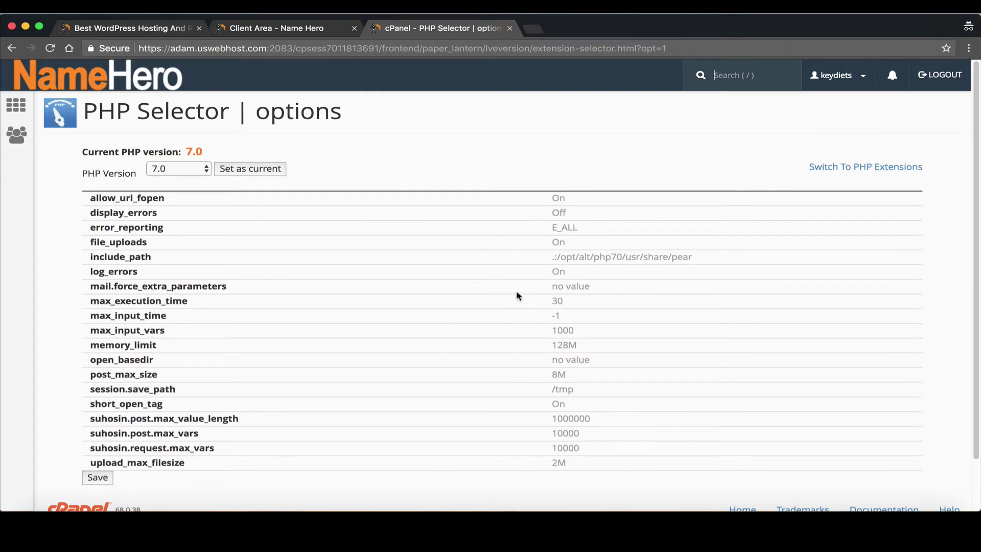
mouse_move(516, 292)
left_click(648, 165)
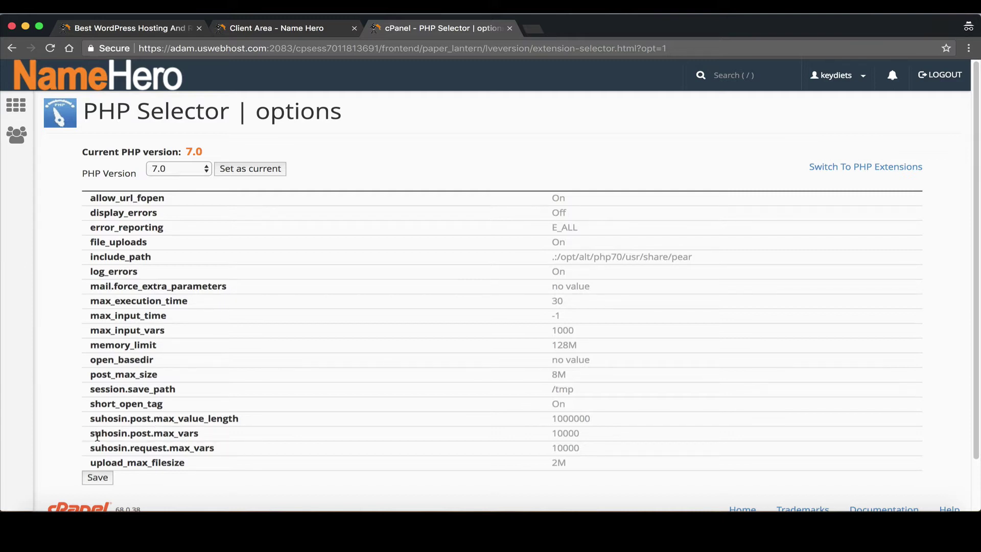
- Point out suhosin.post.max_vars, suhosin.request.max_vars, suhosin.post.max_value_length and max_input_vars
left_click_drag(91, 434, 177, 434)
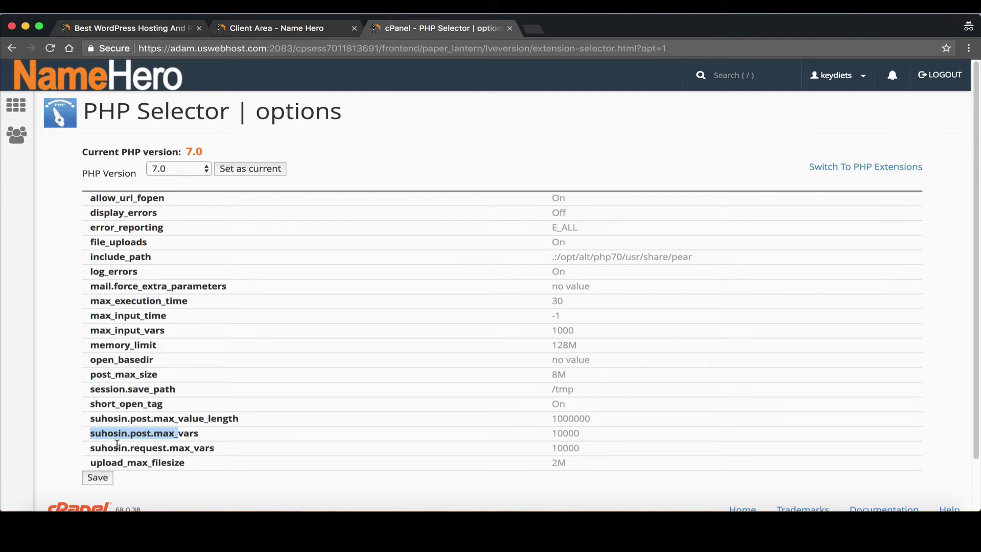
left_click_drag(118, 447, 217, 450)
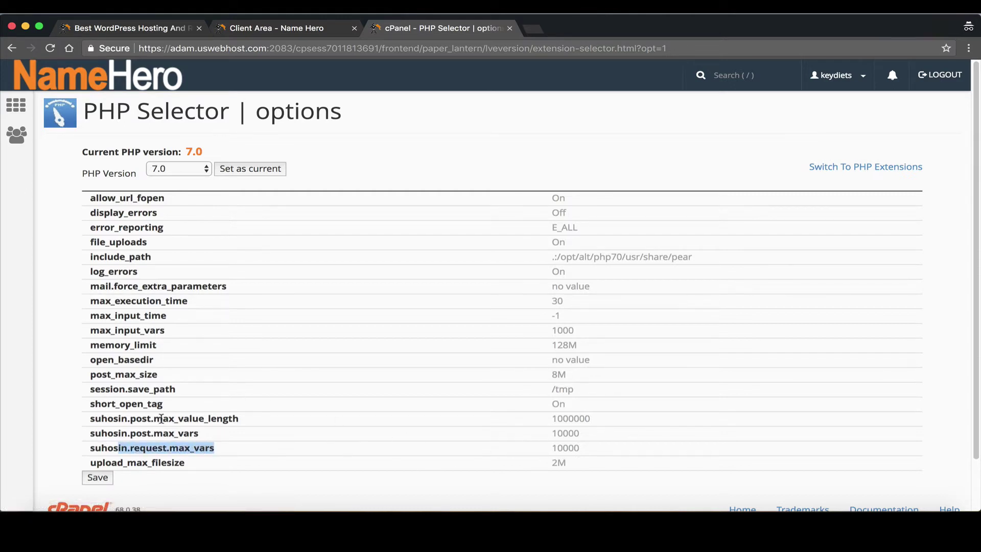
left_click_drag(162, 418, 239, 420)
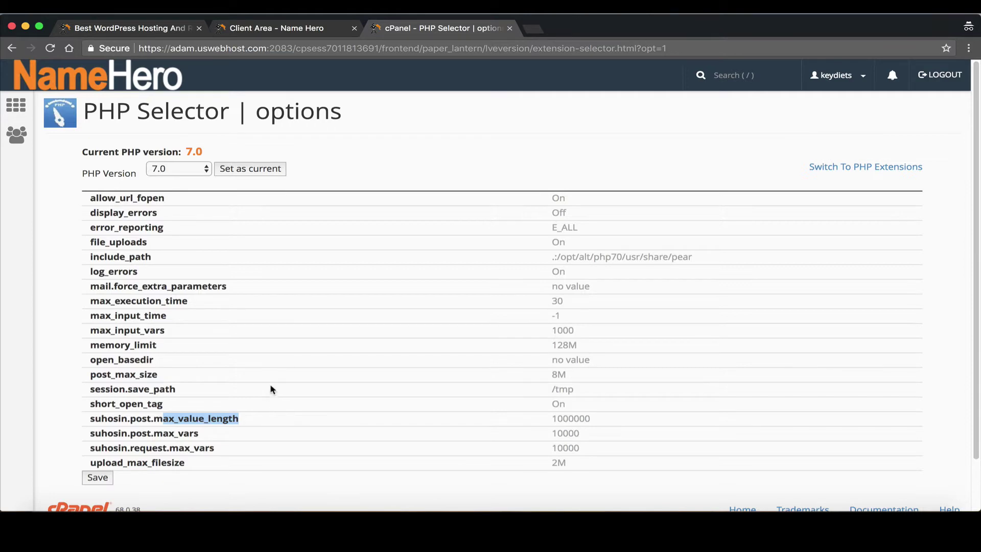
left_click_drag(100, 330, 199, 330)
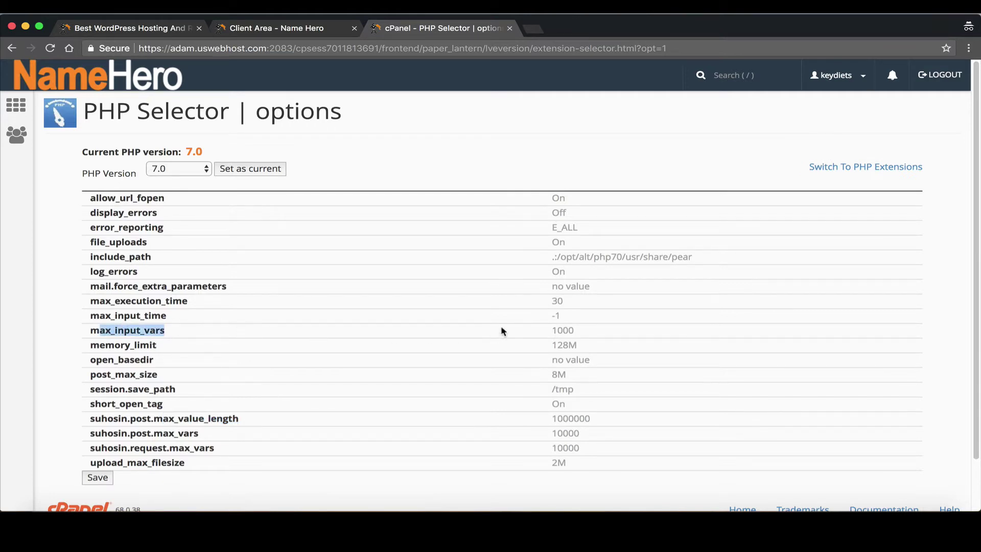
- Set max_input_vars to 1660 and upload_max_filesize to 64M
left_click(562, 330)
left_click(562, 330)
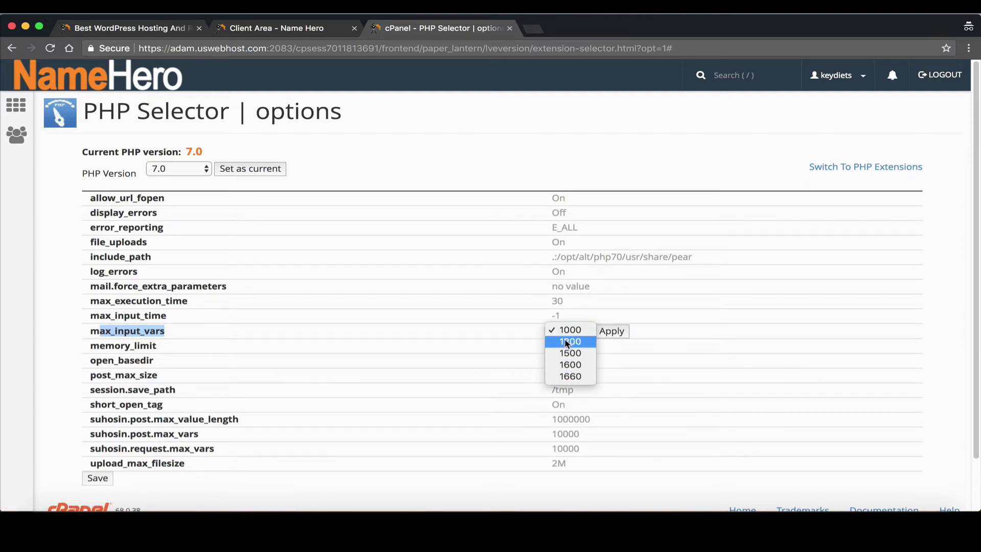
left_click(571, 376)
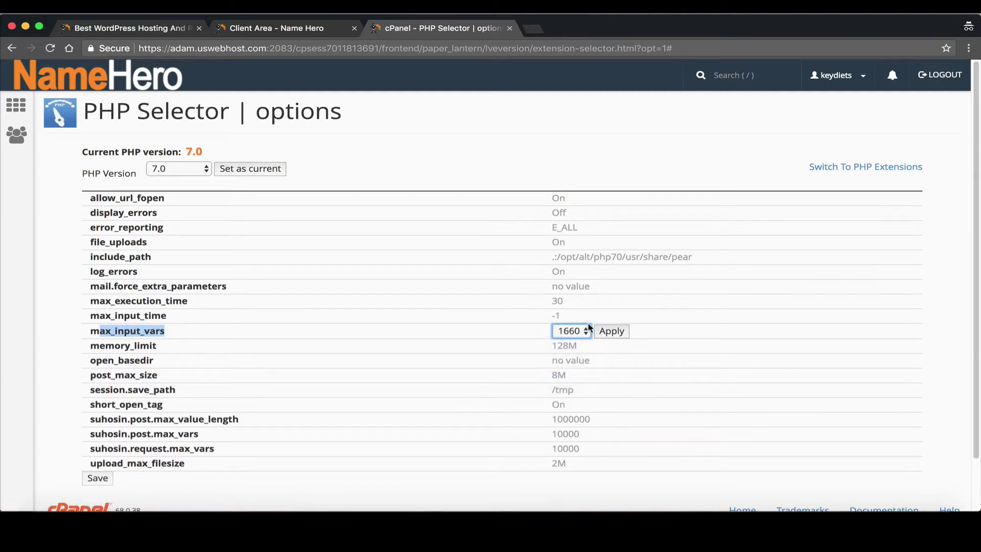
left_click(603, 332)
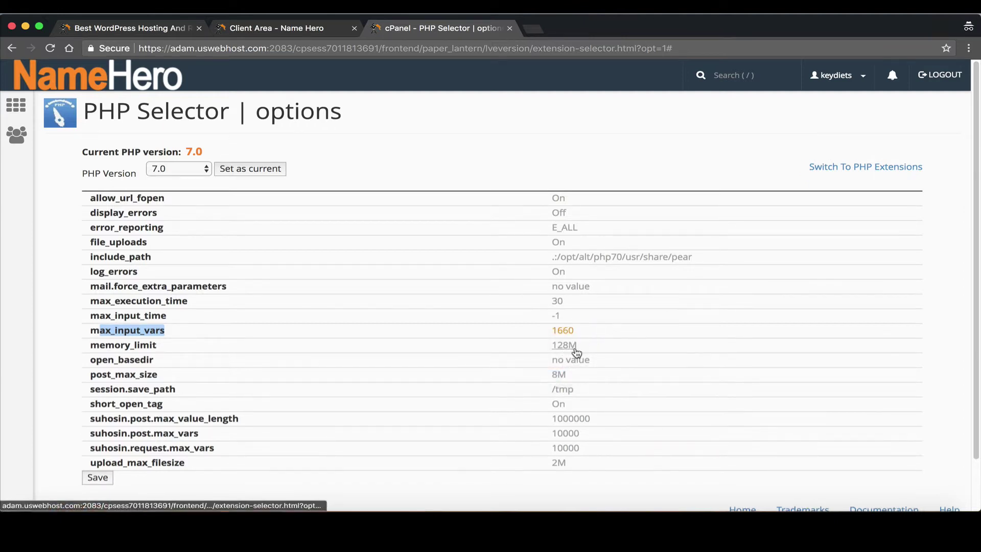
left_click(557, 461)
left_click(557, 464)
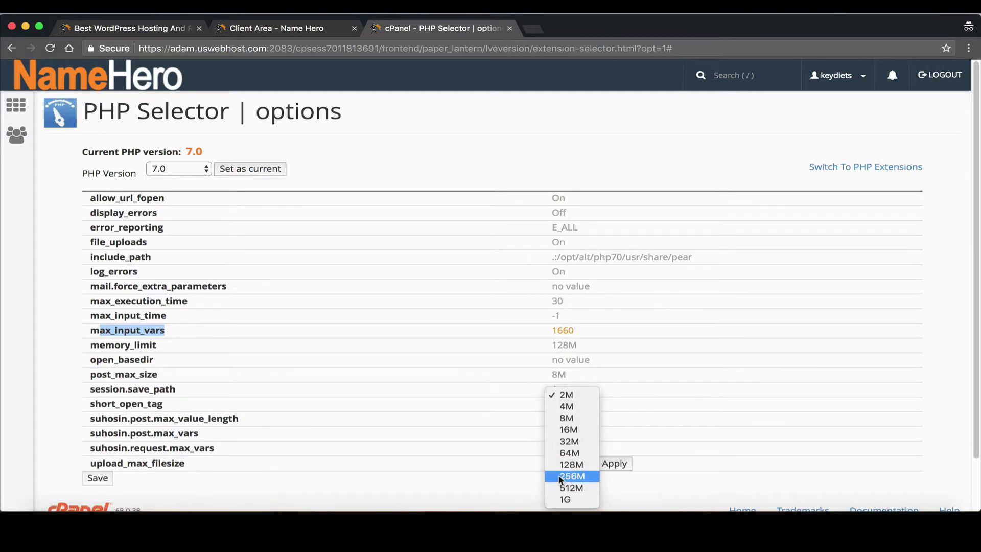
left_click(562, 453)
left_click(610, 463)
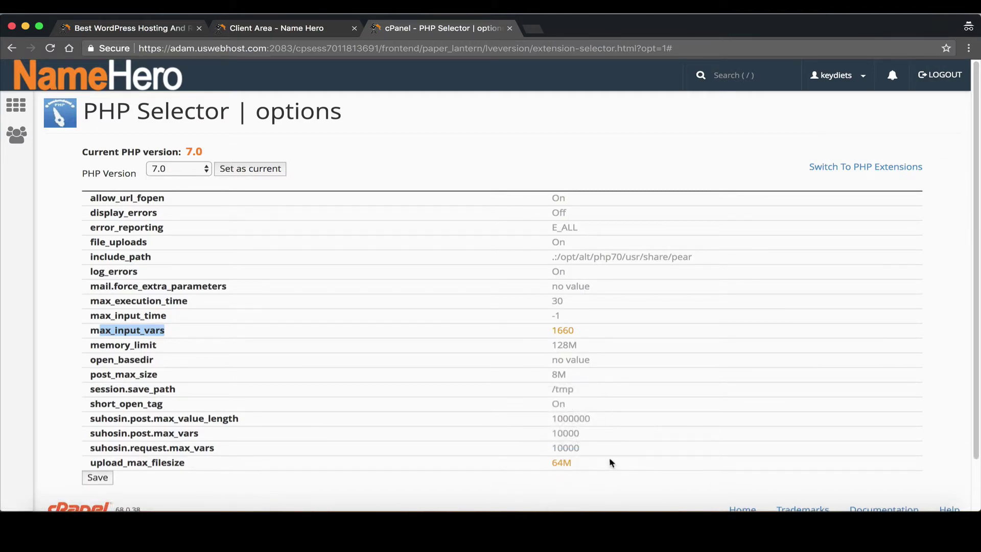
- Set post_max_size to 32M and save the PHP 7.0 options
left_click(557, 377)
left_click(562, 387)
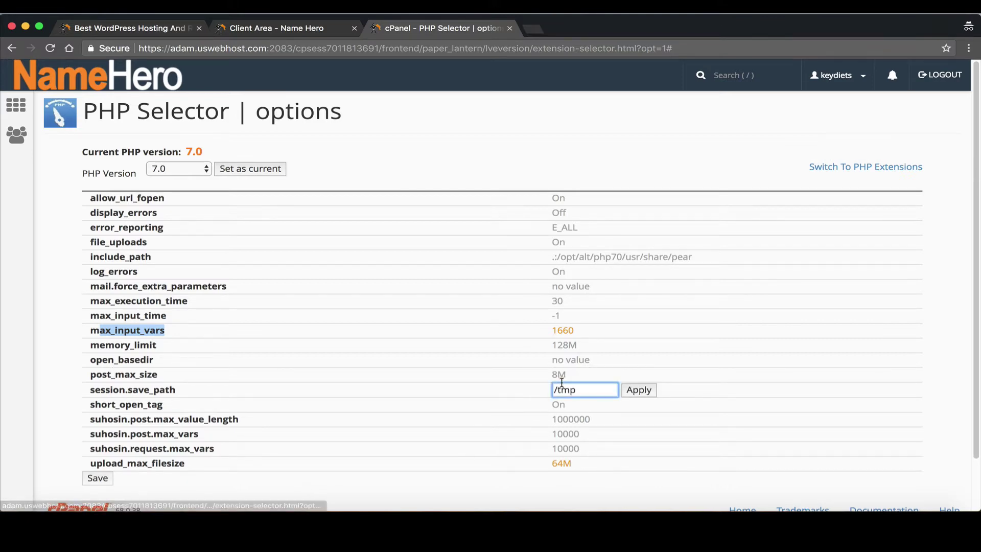
left_click(560, 375)
left_click(564, 374)
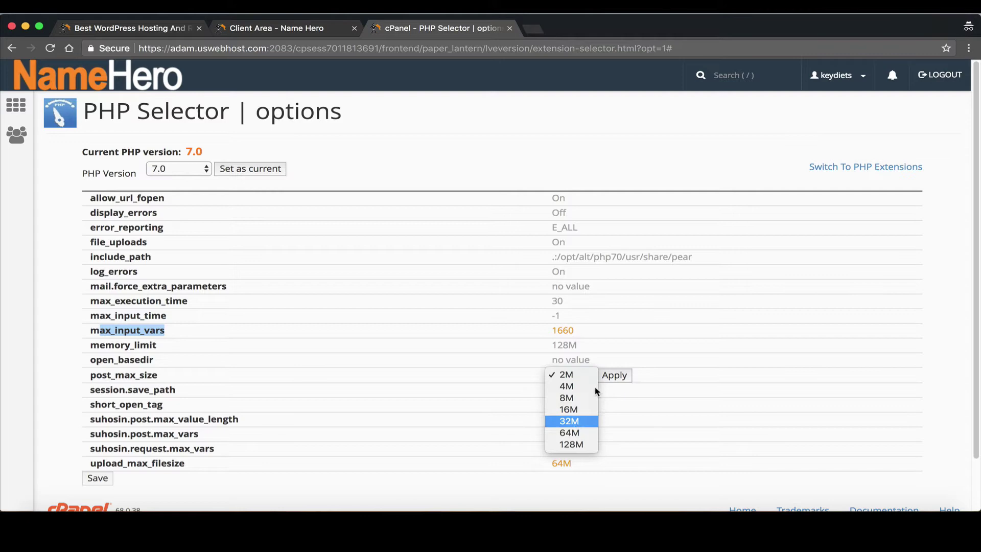
key("Return")
left_click(618, 377)
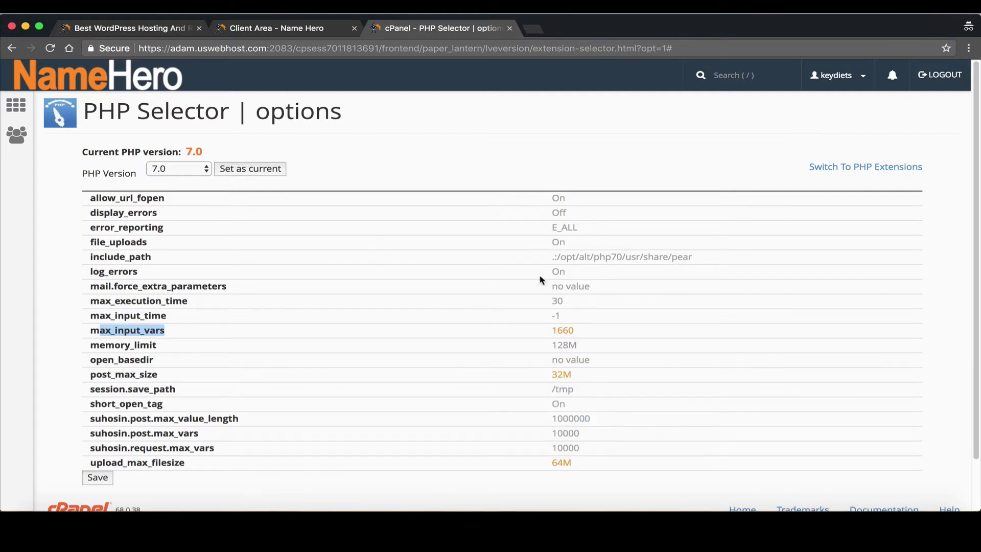
left_click(107, 479)
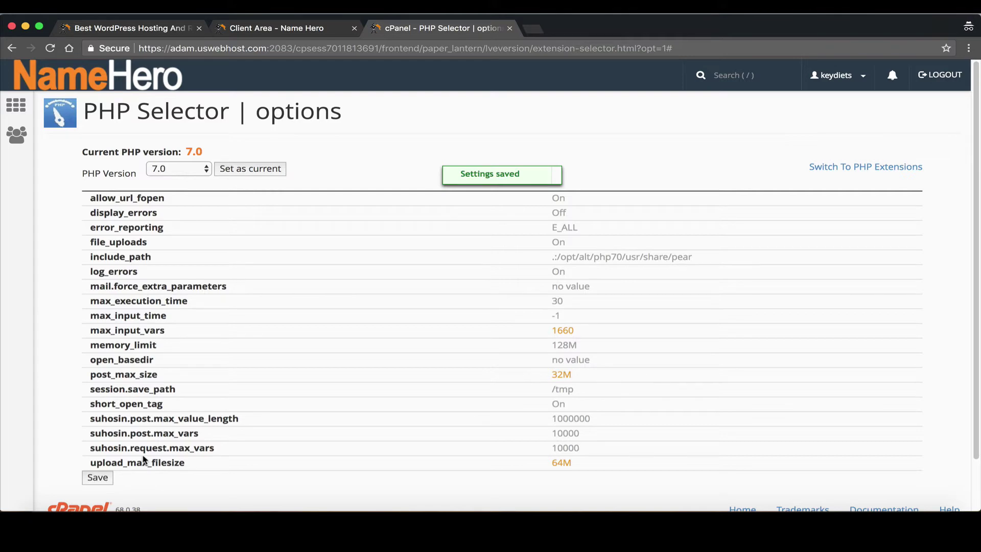
mouse_move(144, 459)
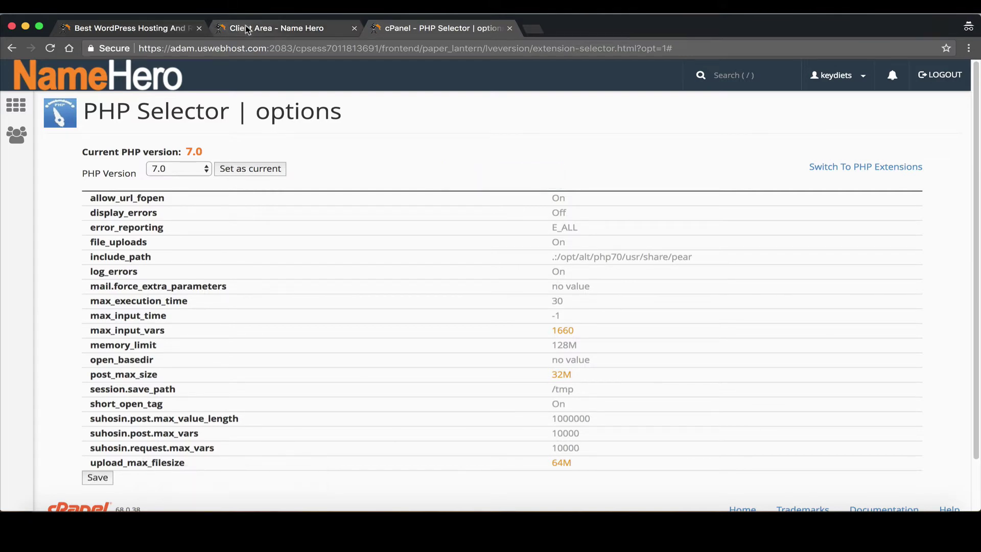
- Open File Manager in the public_html folder
left_click(82, 82, "super")
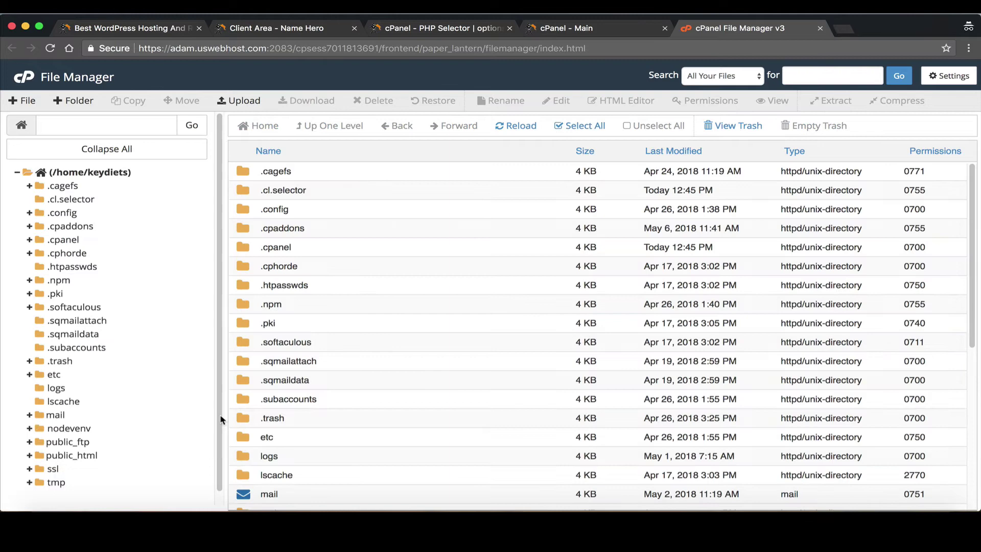
scroll(255, 417, "down", 3)
double_click(240, 463)
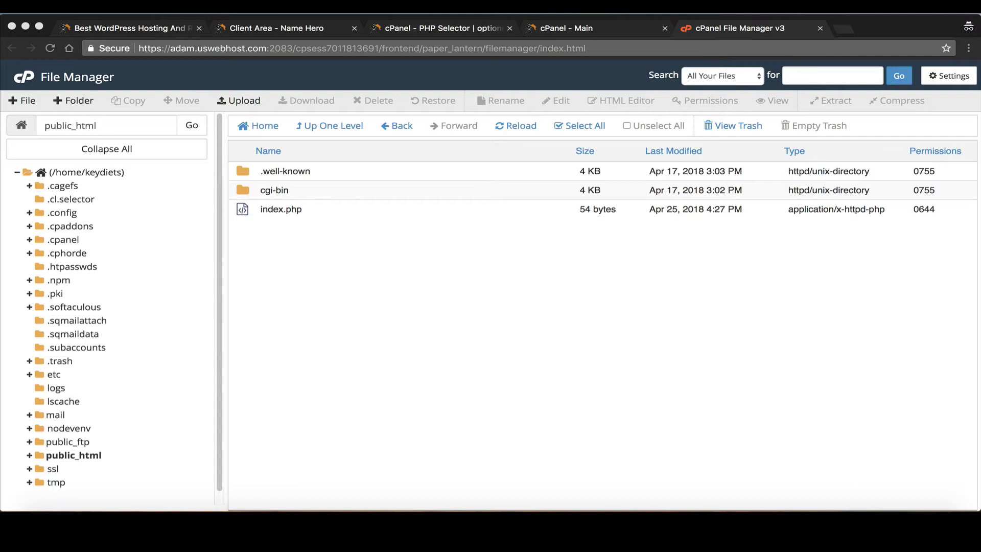
left_click(340, 260)
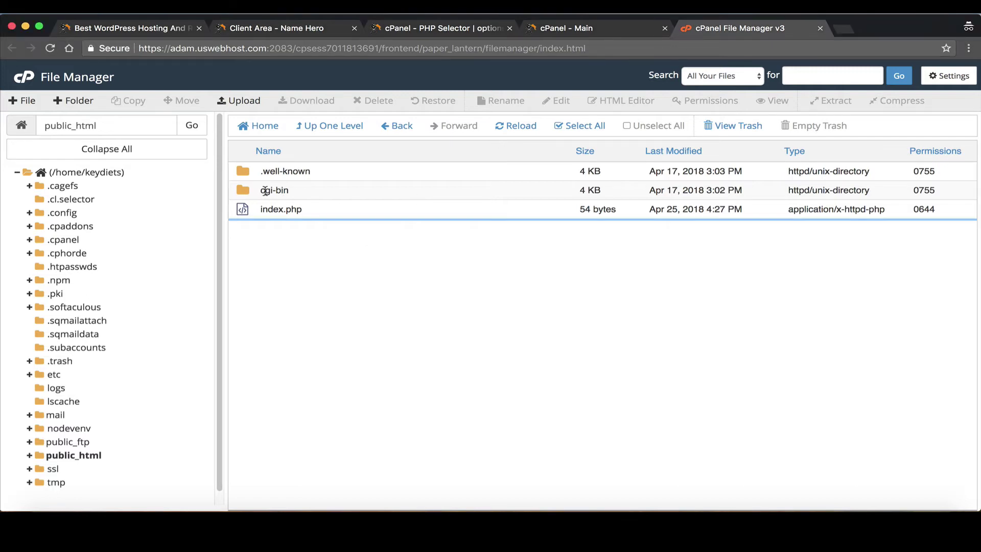
- Create a new file named info.php and open it for editing
left_click(21, 104)
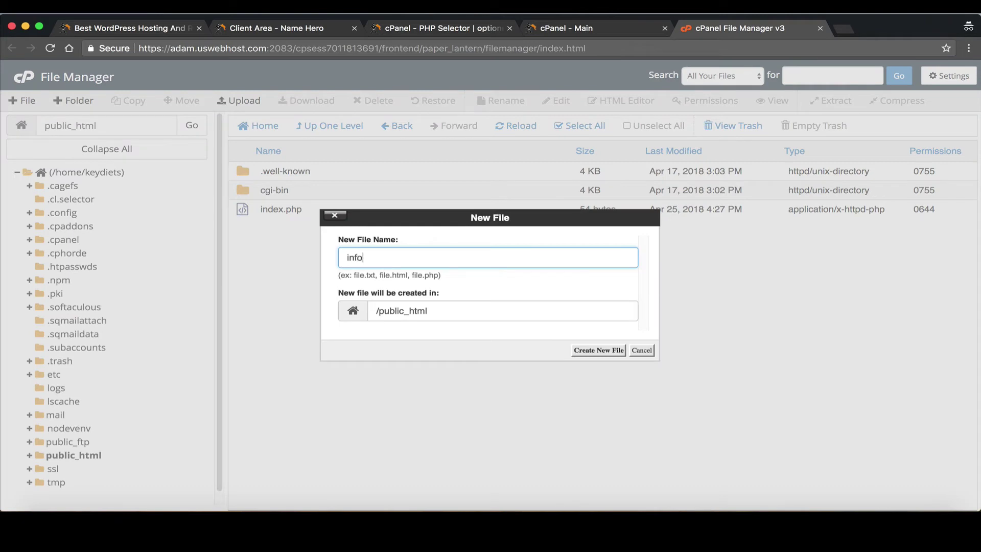
type("info.php")
left_click(598, 350)
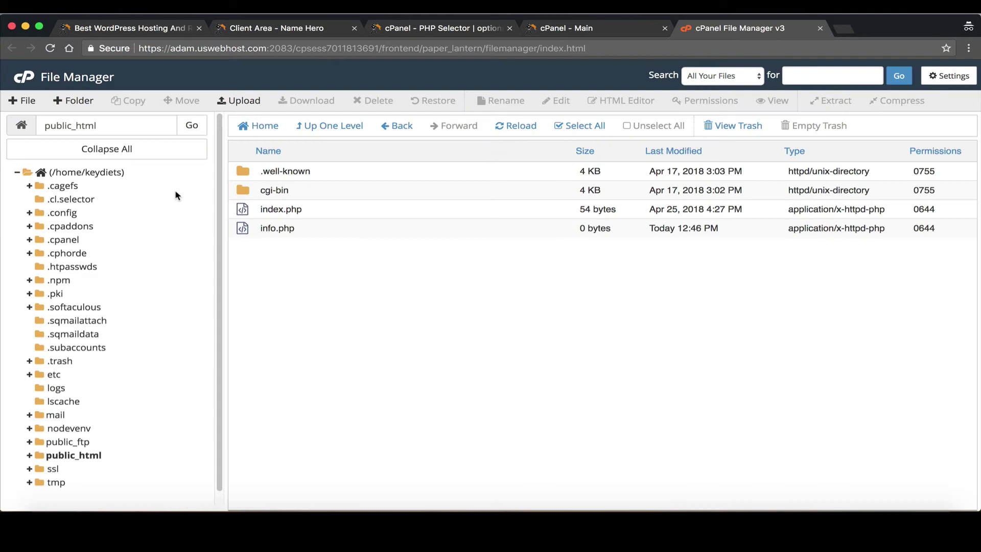
left_click(269, 225)
- Open info.php in the code editor, review its phpinfo() call, and save it
left_click(557, 101)
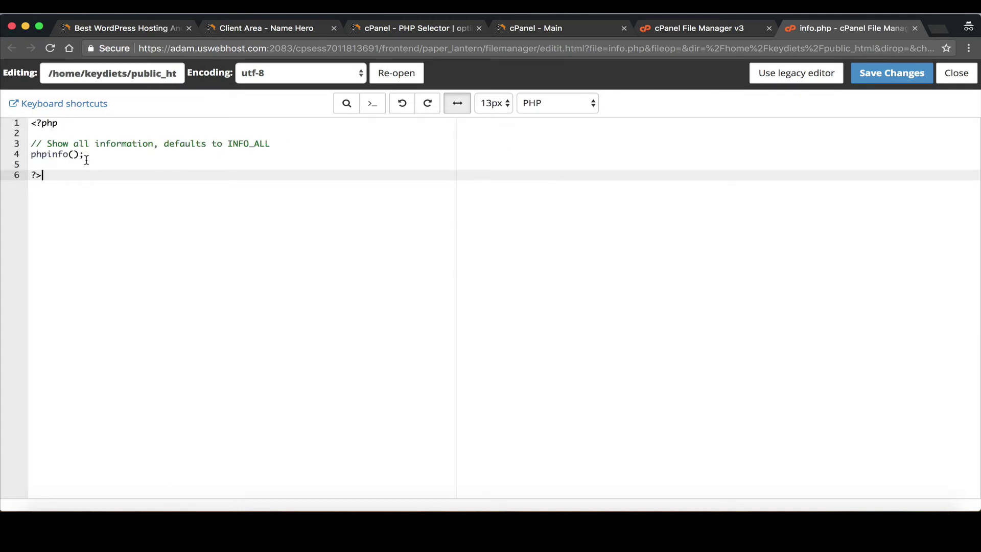
left_click_drag(86, 160, 30, 143)
left_click(179, 191)
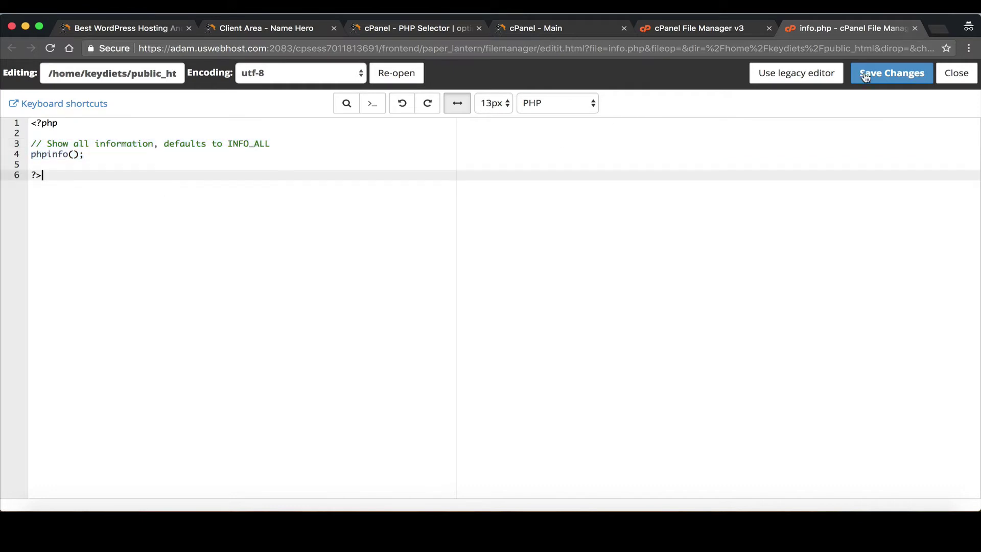
left_click(891, 74)
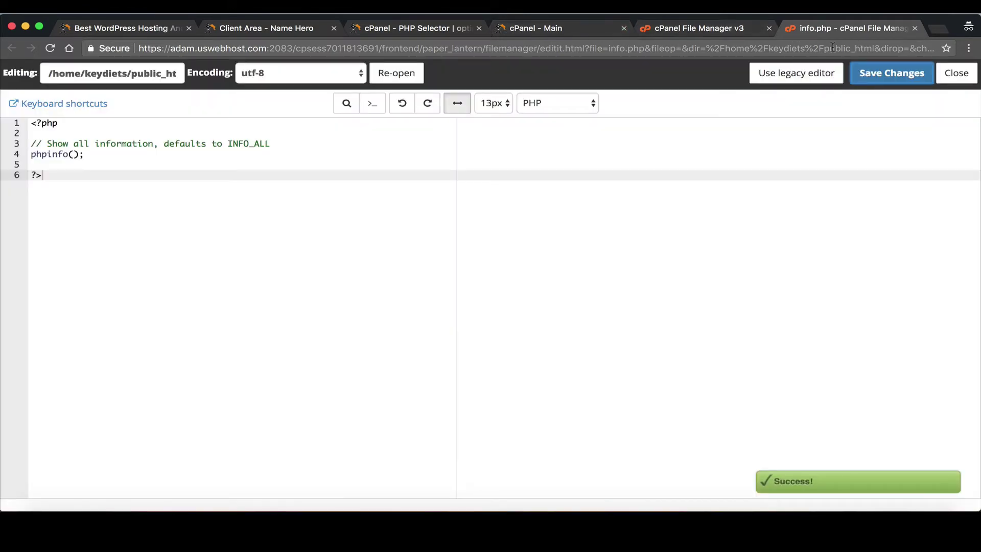
left_click(832, 47)
- Load keydiets.com/info.php beside PHP Selector and find its upload_max_filesize value, 64M
type("keydi")
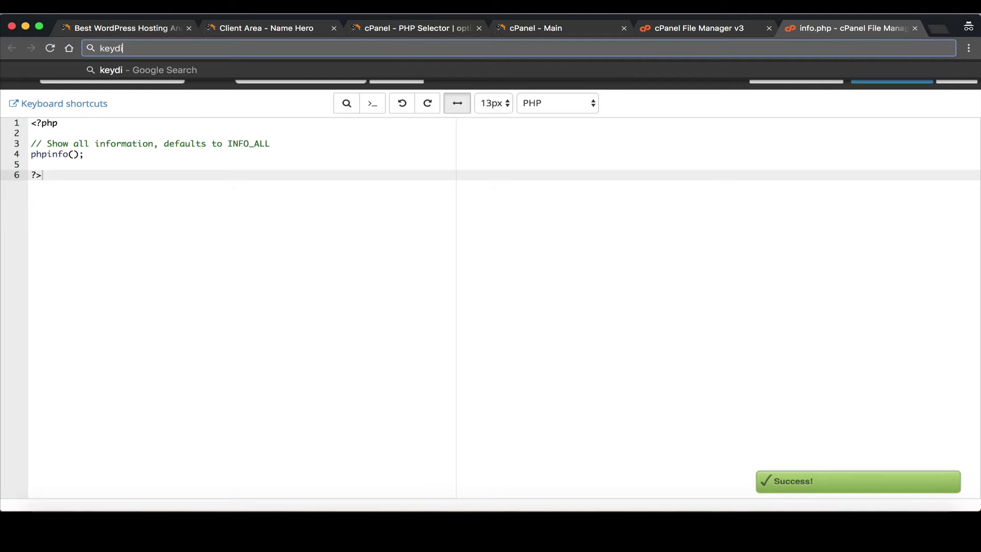
type("ets.com")
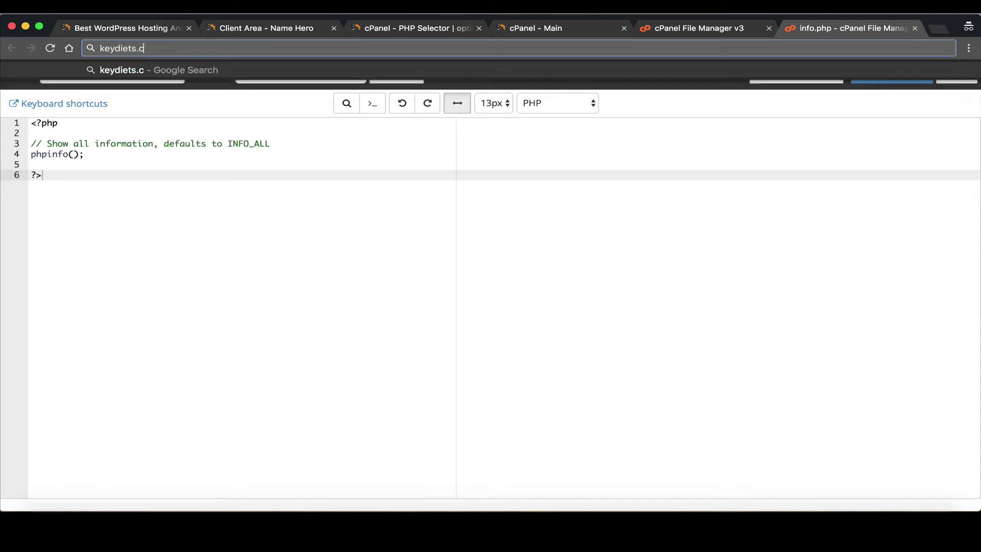
type("/info.php")
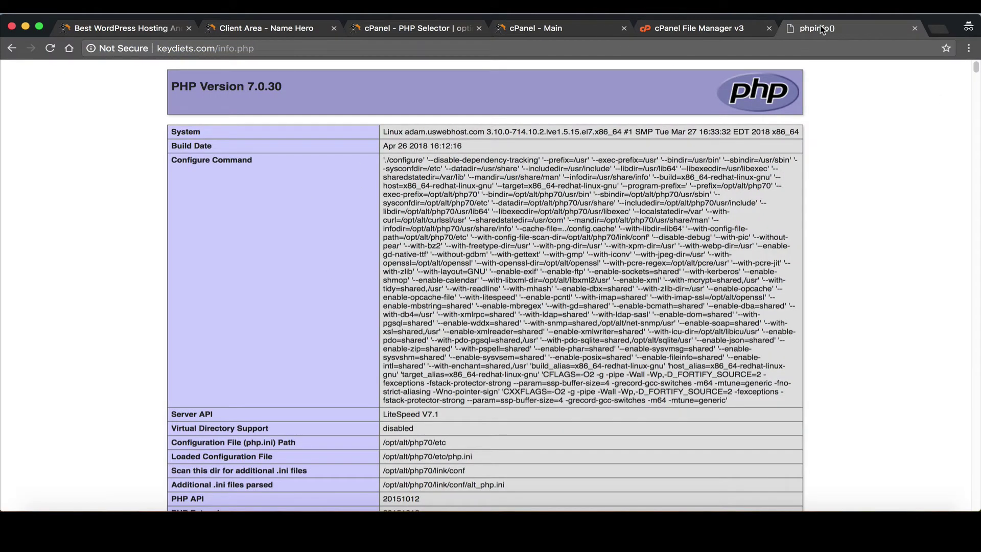
left_click_drag(821, 29, 441, 32)
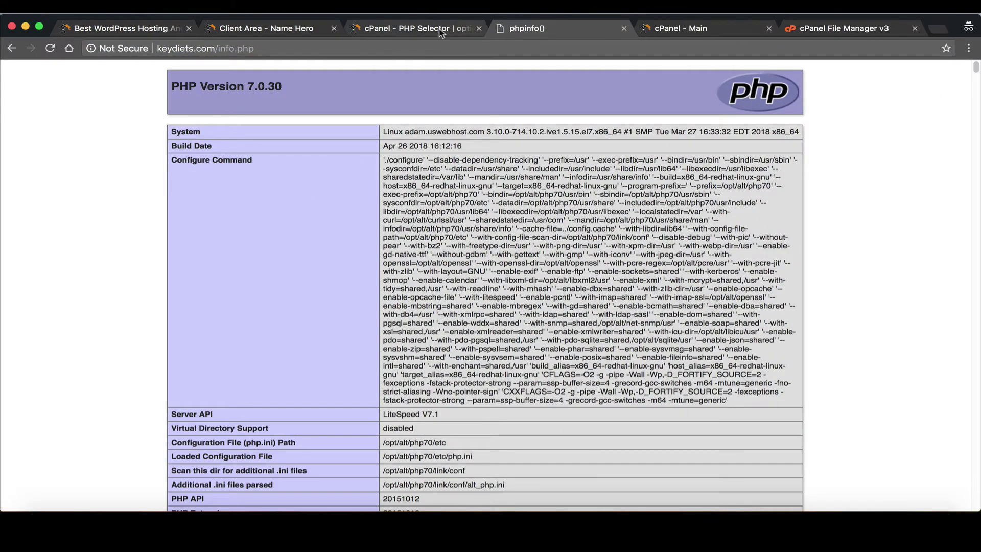
left_click(440, 32)
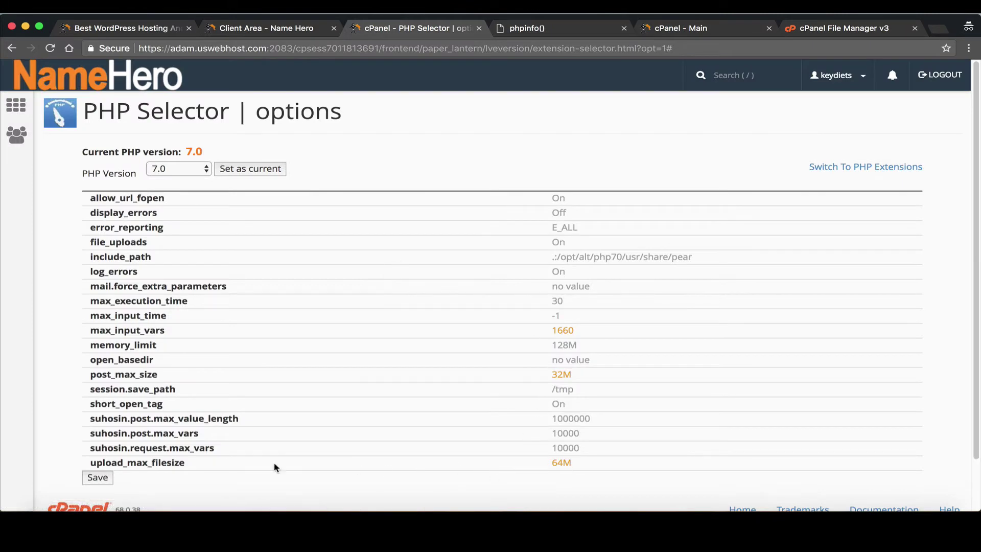
left_click_drag(181, 466, 90, 468)
key("super+c")
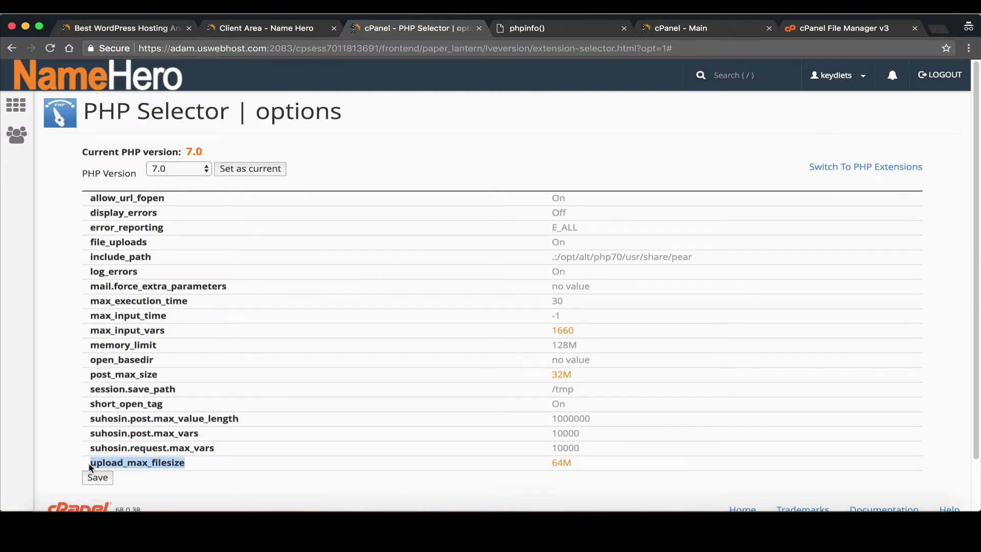
left_click(536, 28)
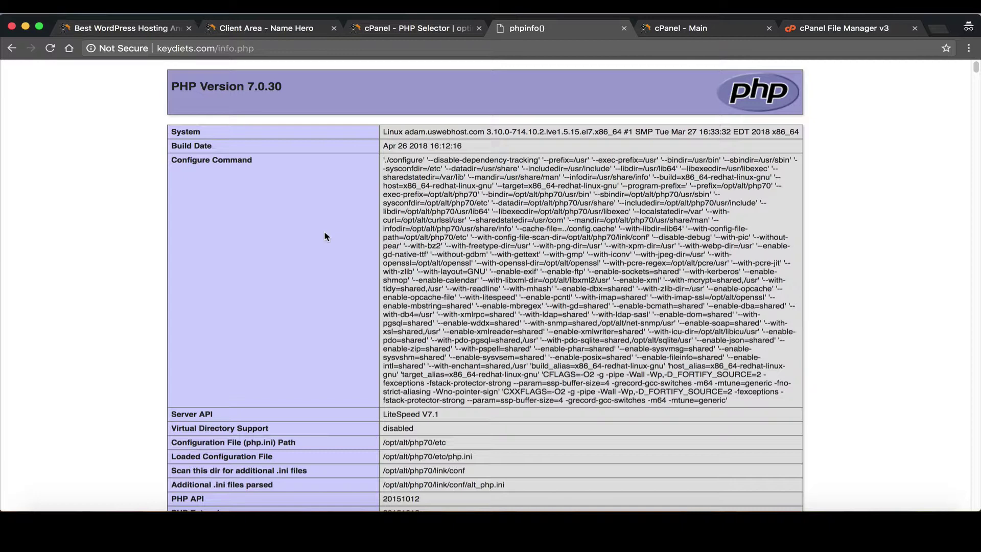
key("super+f")
key("super+v")
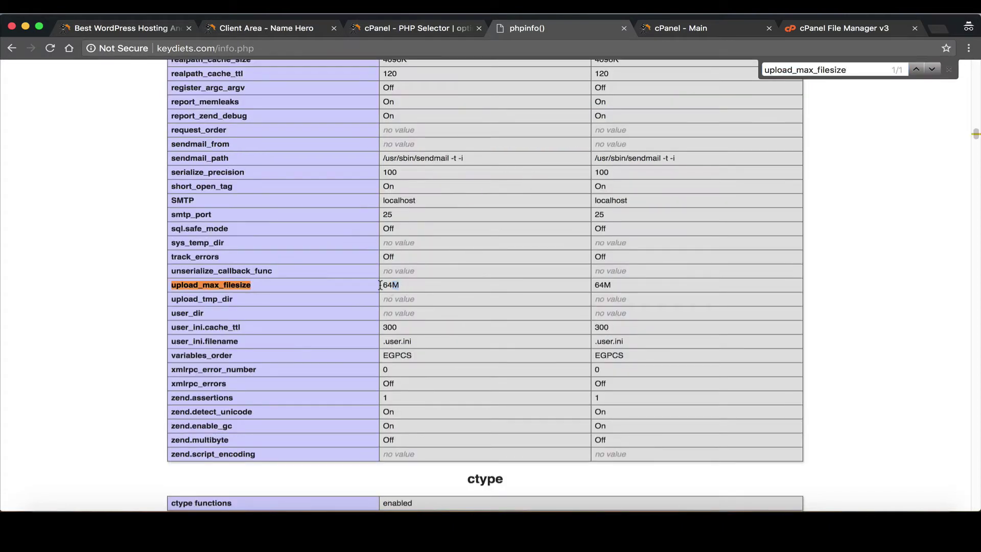
- Find max_input_vars on the phpinfo page and confirm it reads 1660
left_click(389, 27)
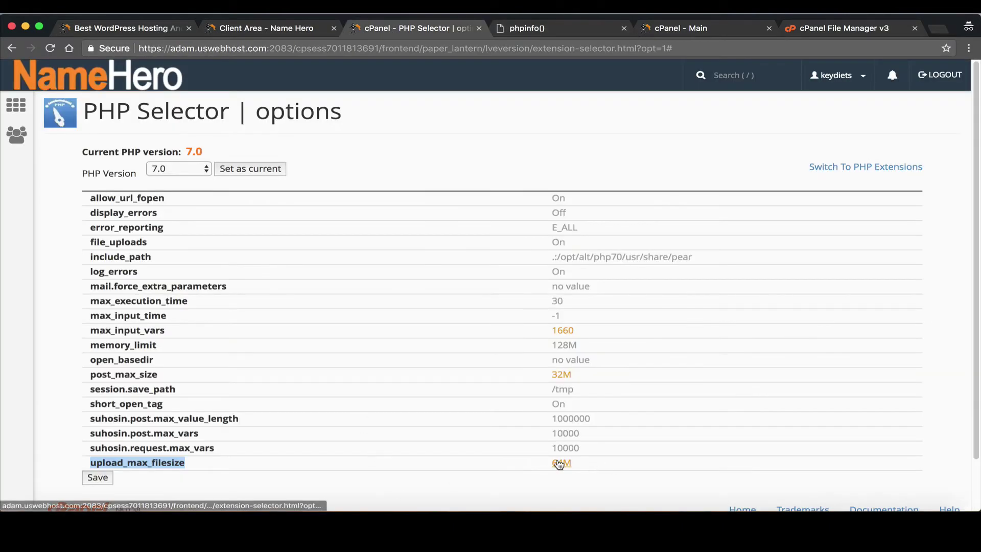
left_click_drag(204, 331, 90, 334)
key("super+c")
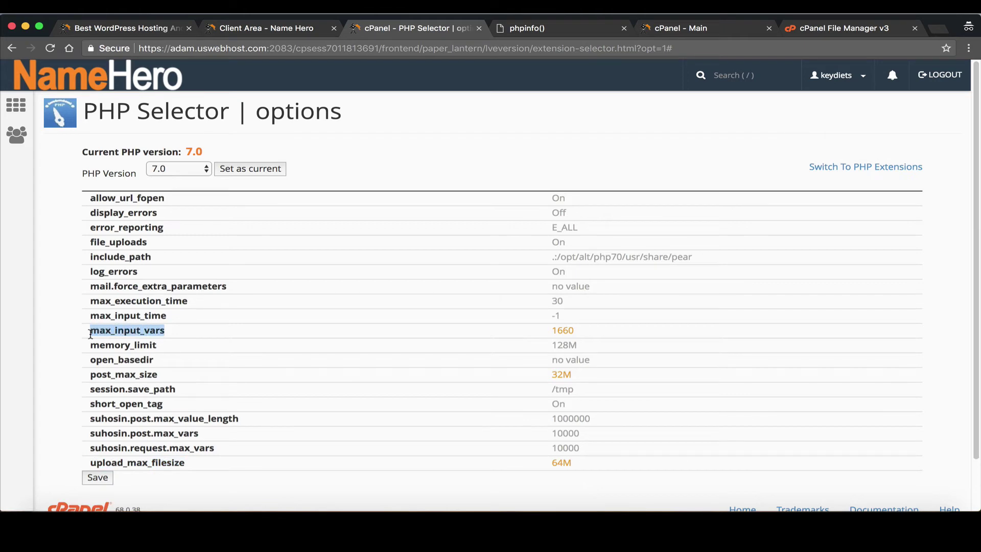
left_click(526, 28)
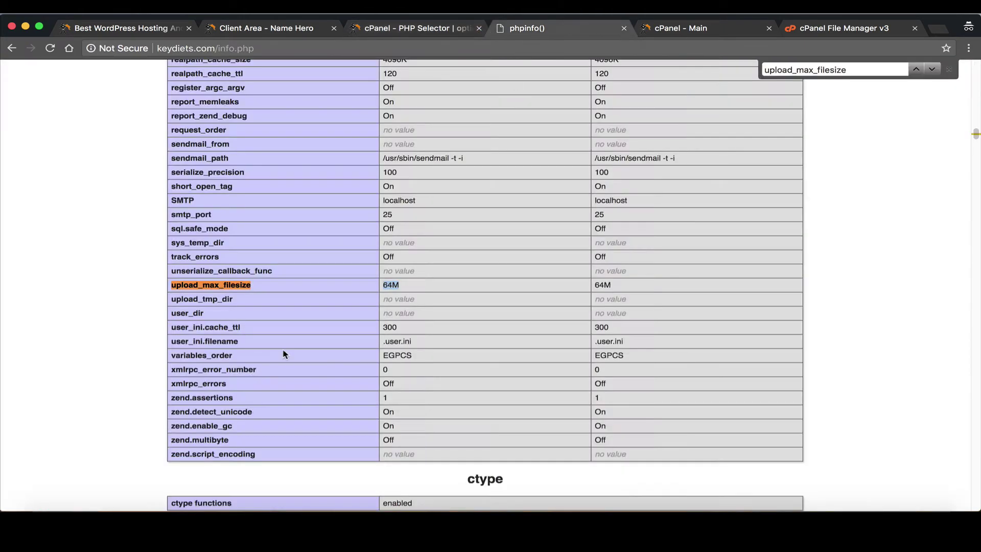
key("super+f")
key("super+v")
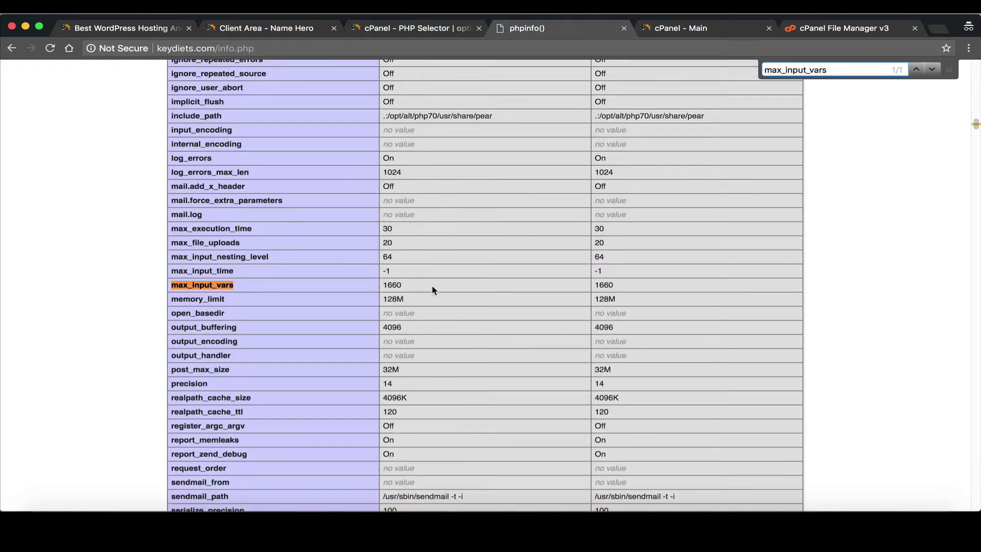
left_click_drag(432, 290, 344, 288)
left_click(435, 28)
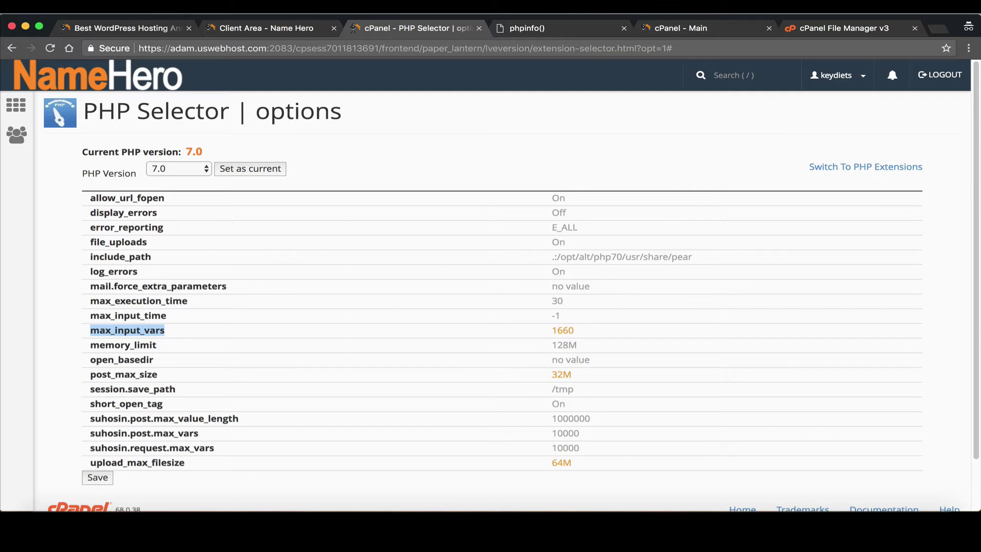
key("super+Tab")
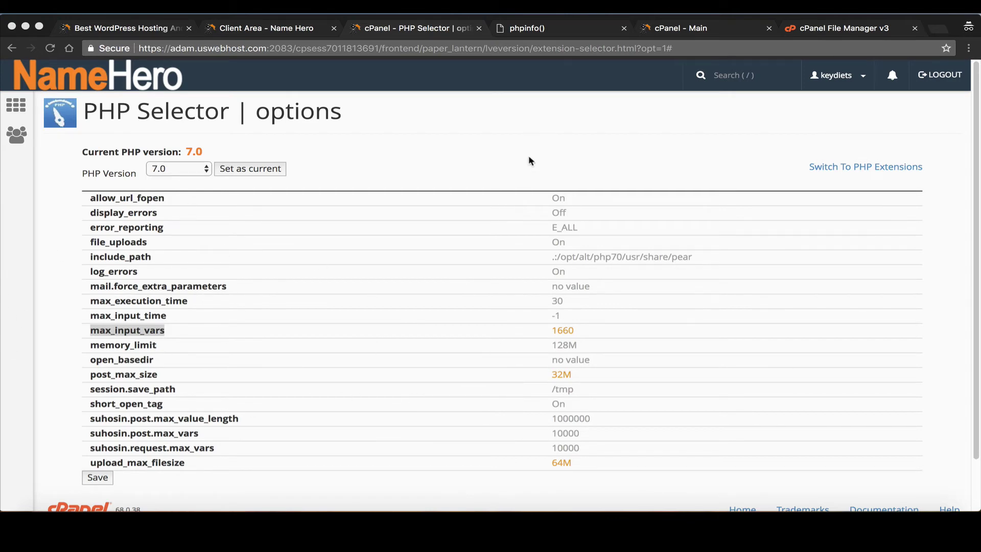
key("super+Tab")
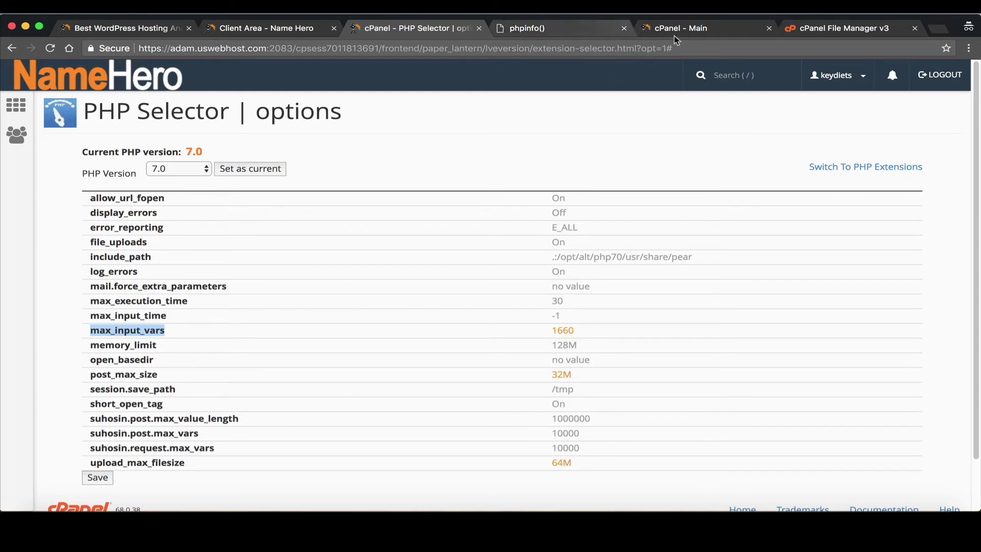
- Go up to the home directory and save File Manager preferences so dotfiles like .bashrc show
left_click(813, 36)
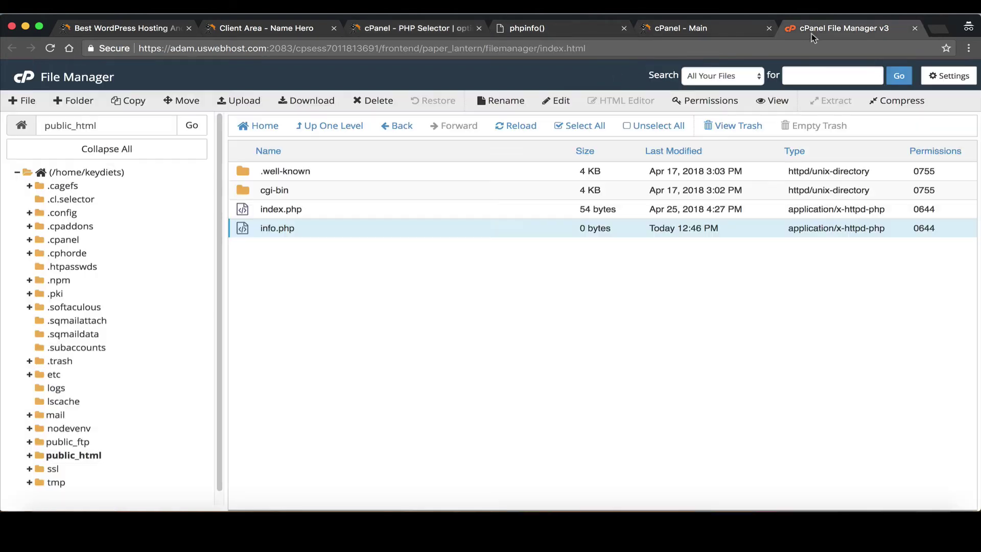
left_click(316, 134)
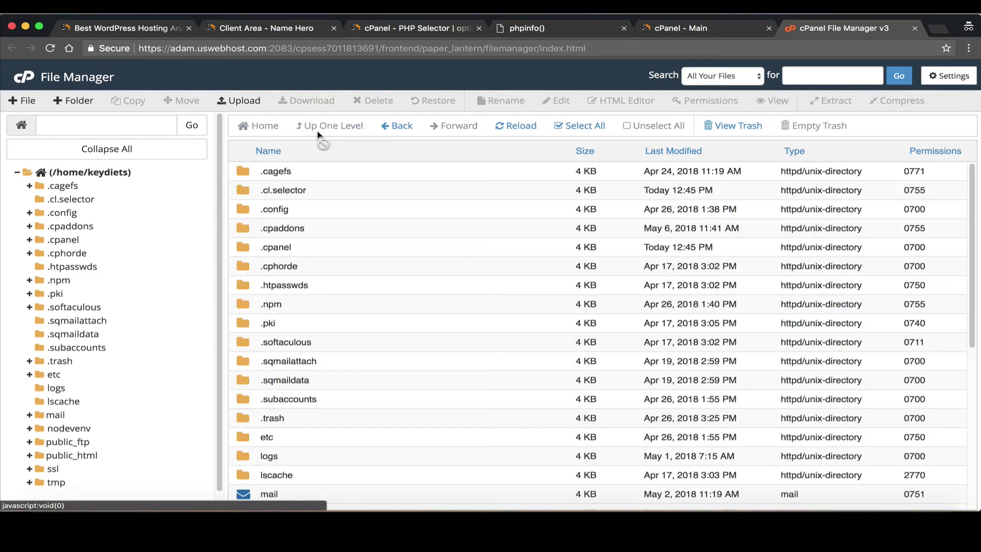
scroll(282, 298, "down", 5)
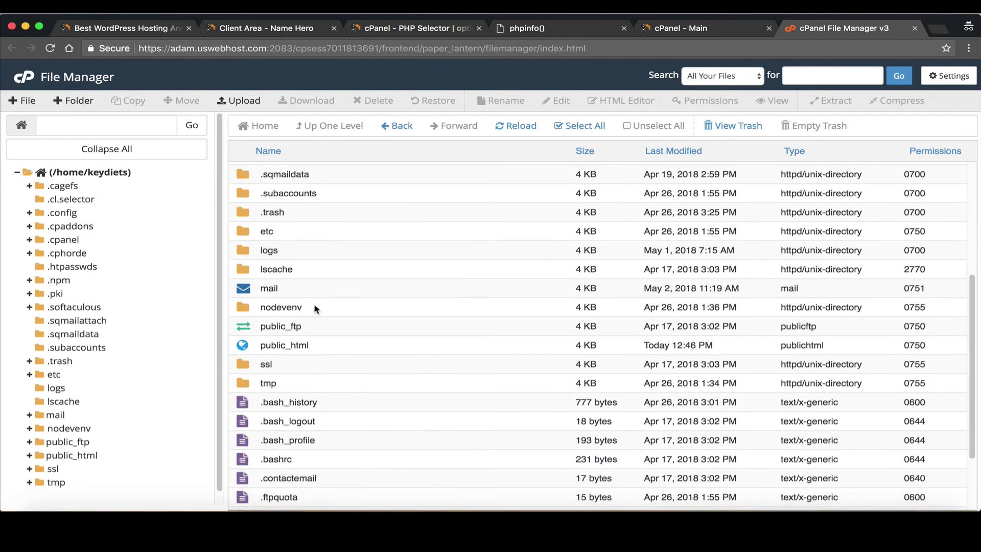
scroll(301, 325, "down", 2)
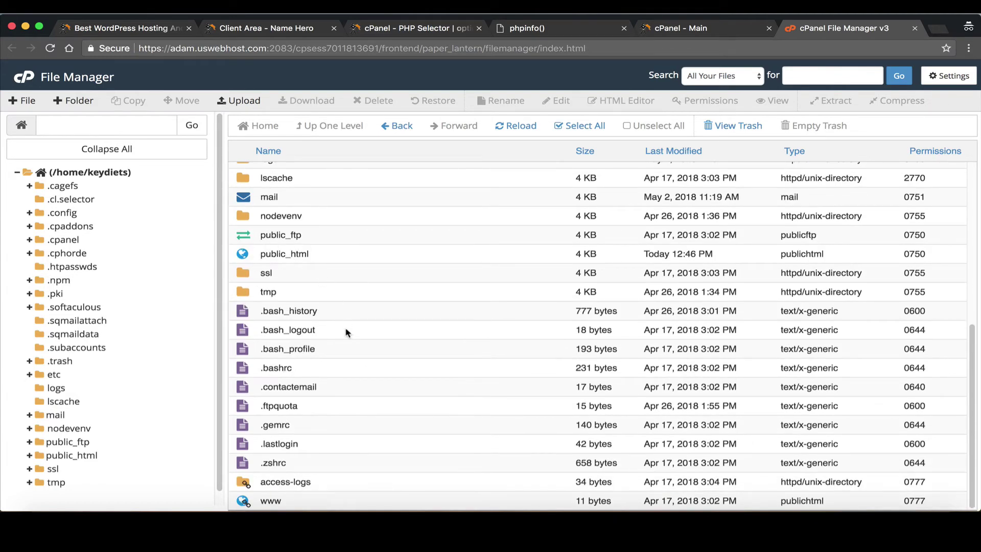
scroll(309, 398, "up", 4)
scroll(306, 409, "down", 4)
left_click(953, 75)
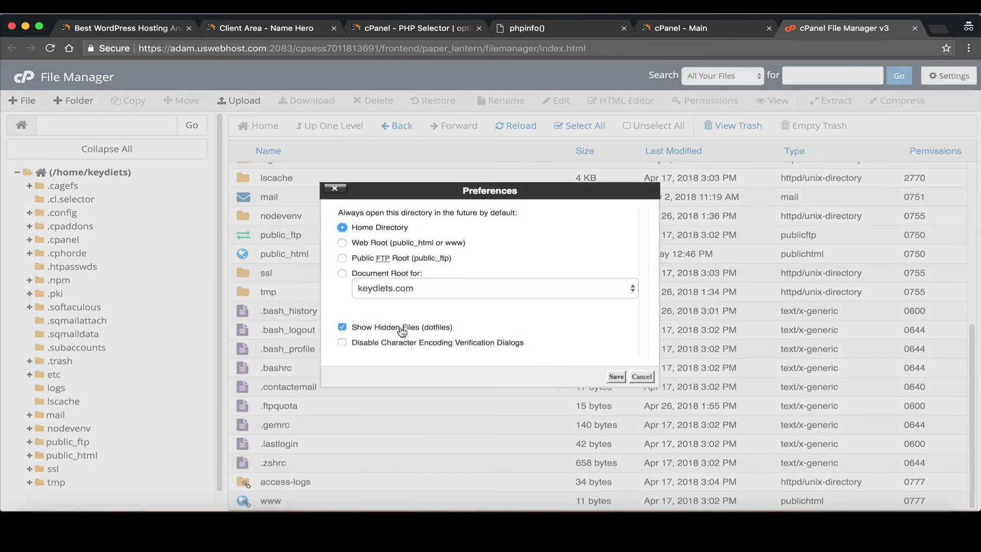
left_click(616, 376)
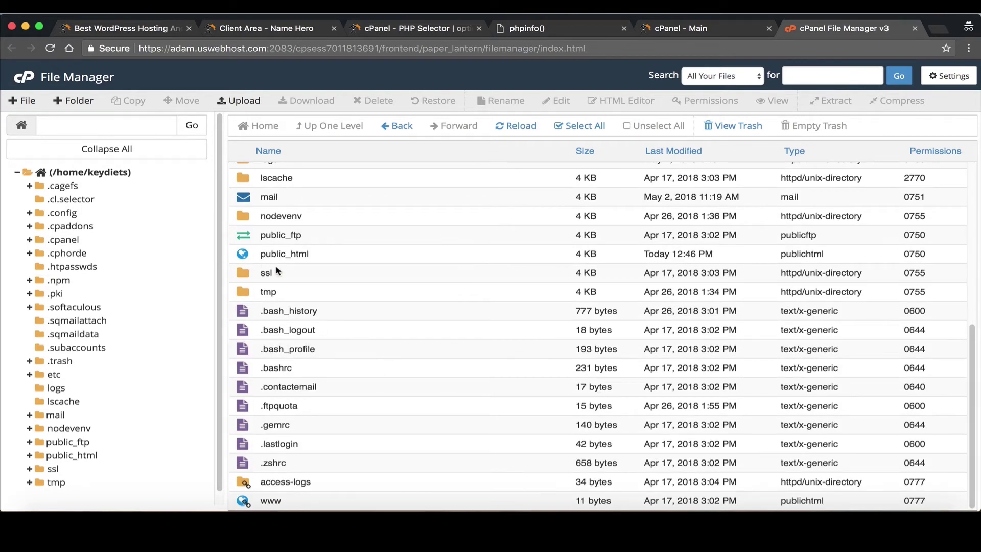
- Add a new file named php.ini to the home directory and open it in the code editor
left_click(23, 102)
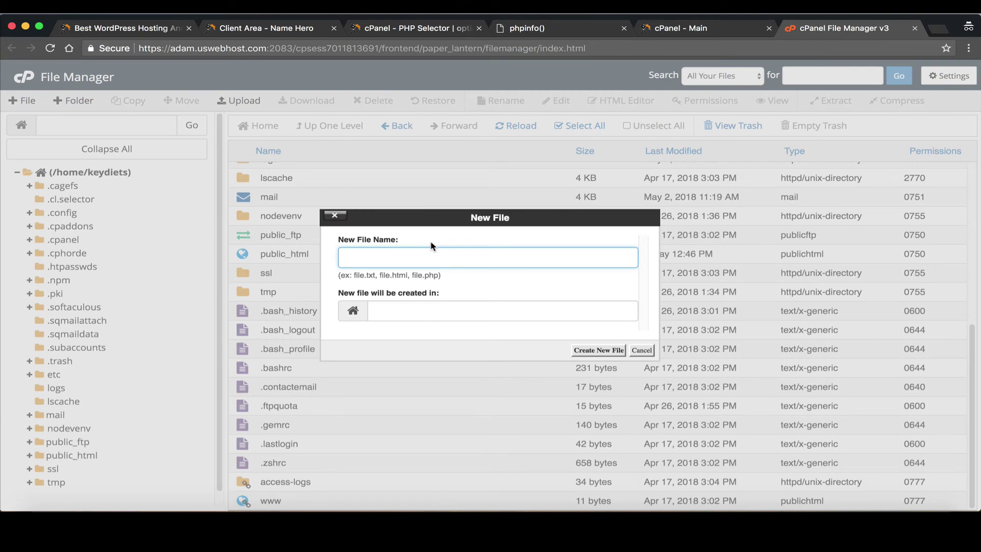
type("php.ini")
left_click(598, 350)
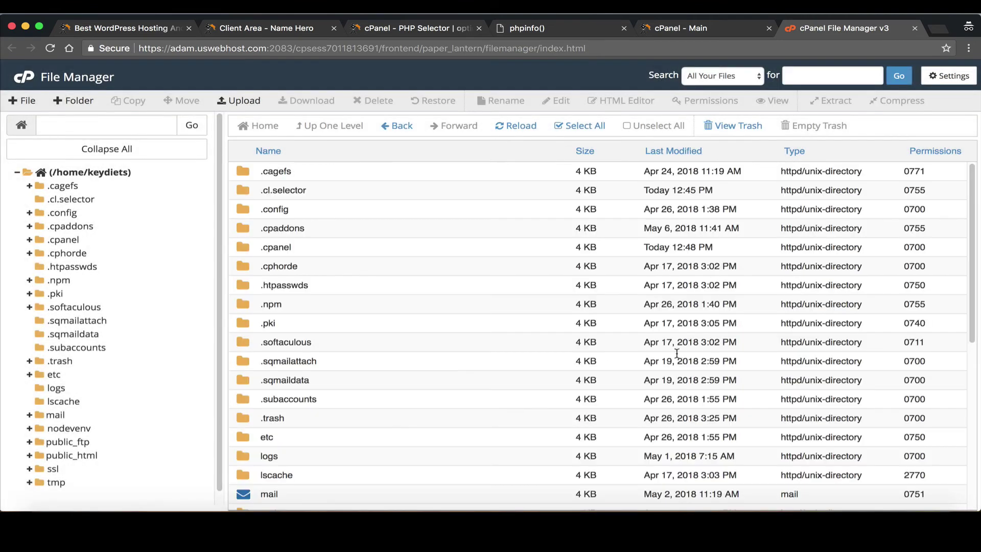
scroll(512, 353, "down", 10)
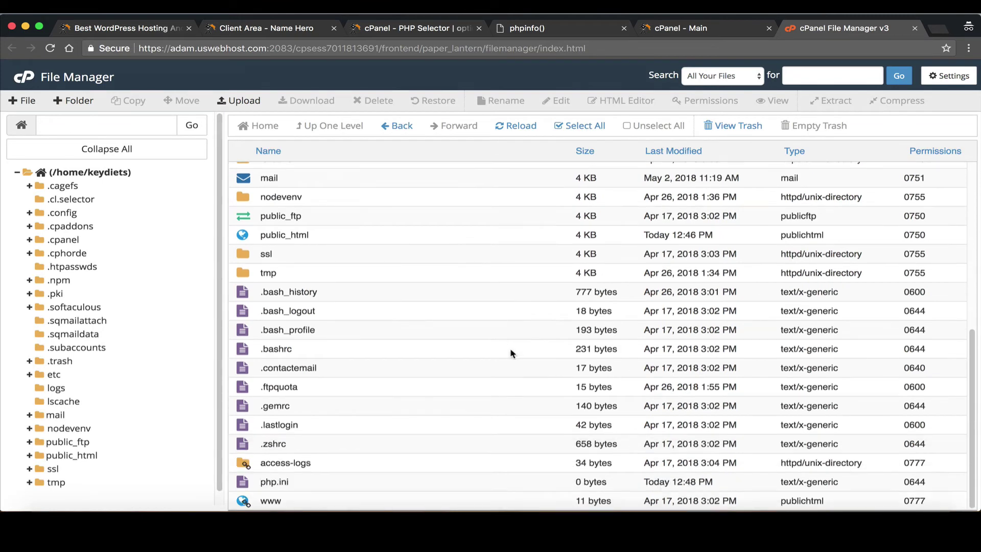
left_click(288, 481)
left_click(561, 100)
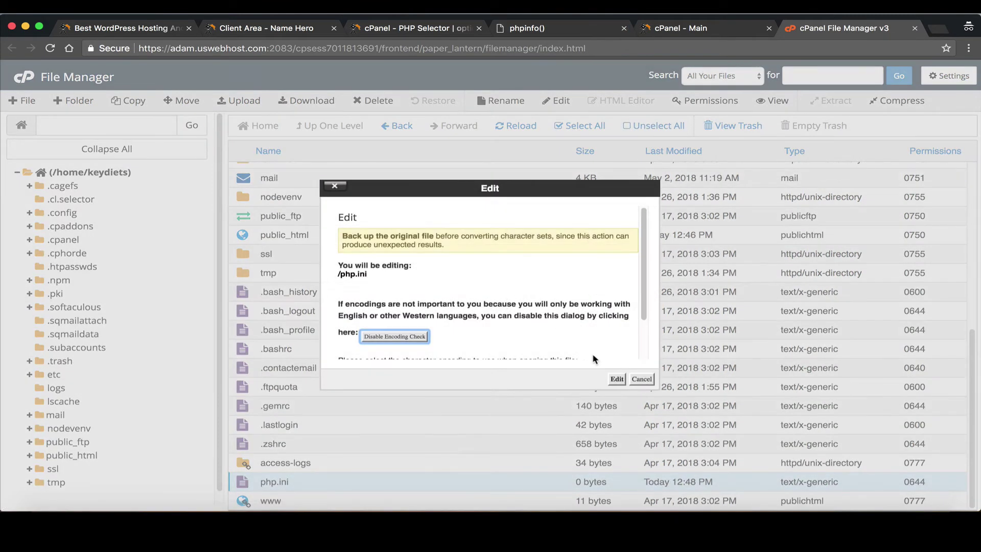
left_click(613, 376)
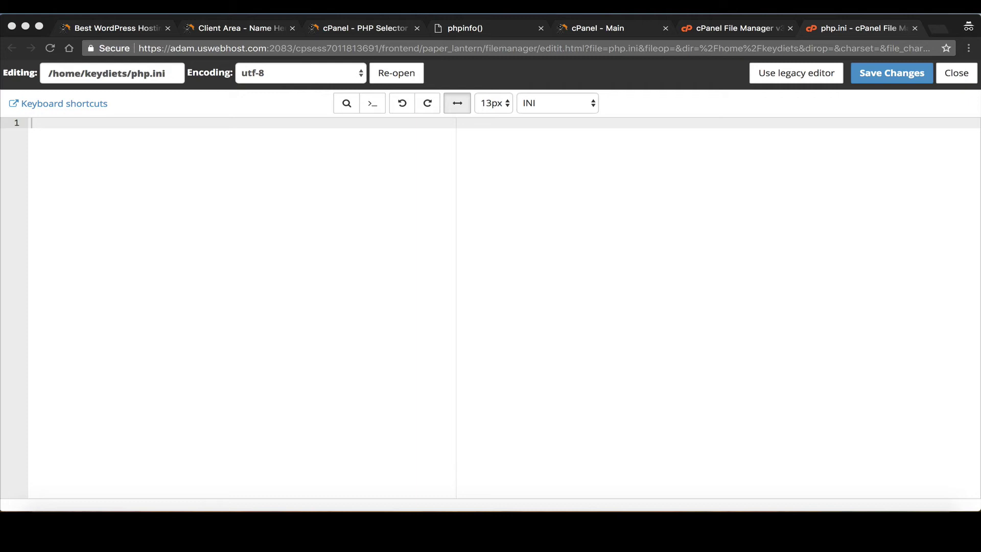
left_click(495, 28)
key("super+f")
type("date.timezone")
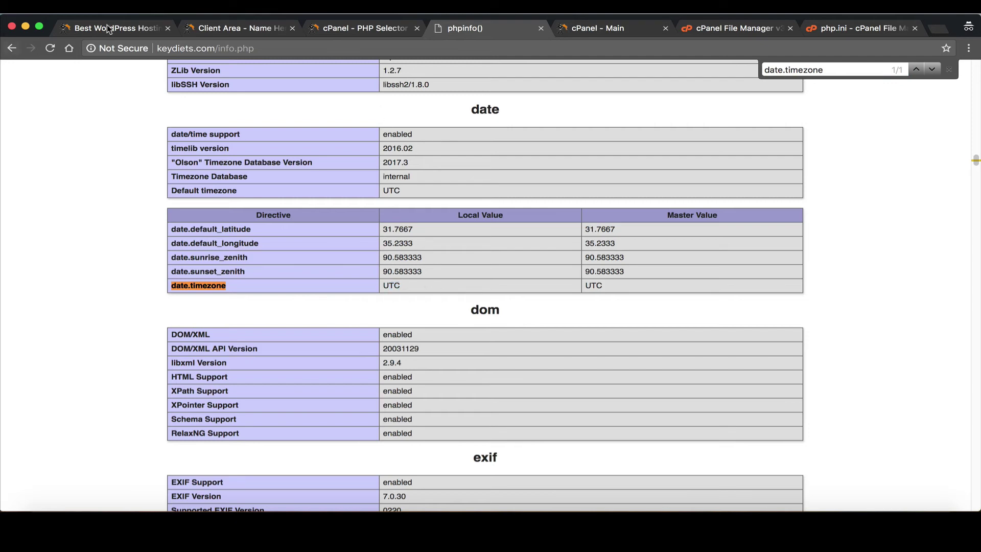
key("super+Tab")
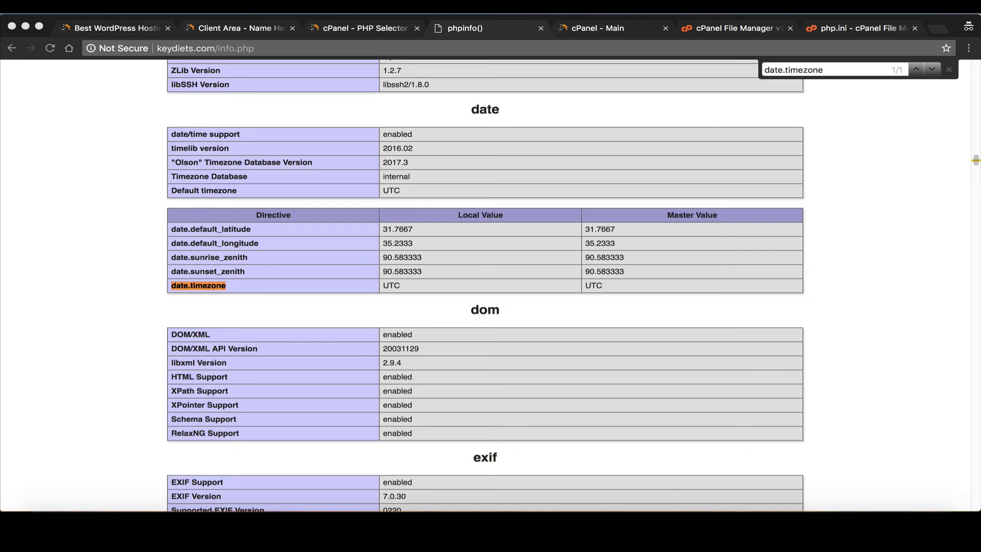
left_click(362, 28)
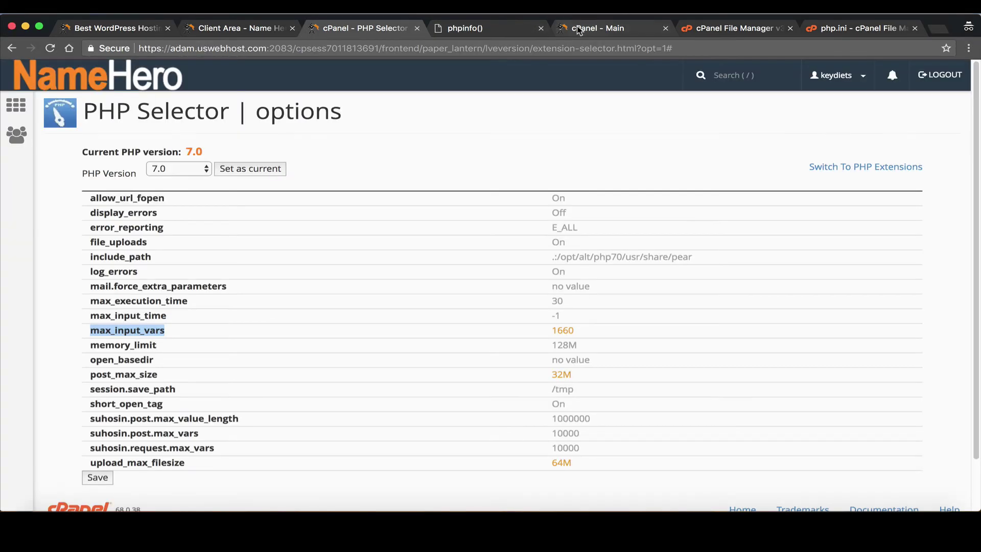
left_click(579, 29)
- Paste the max_input_vars, date.timezone and two suhosin max_vars lines into php.ini
left_click(843, 28)
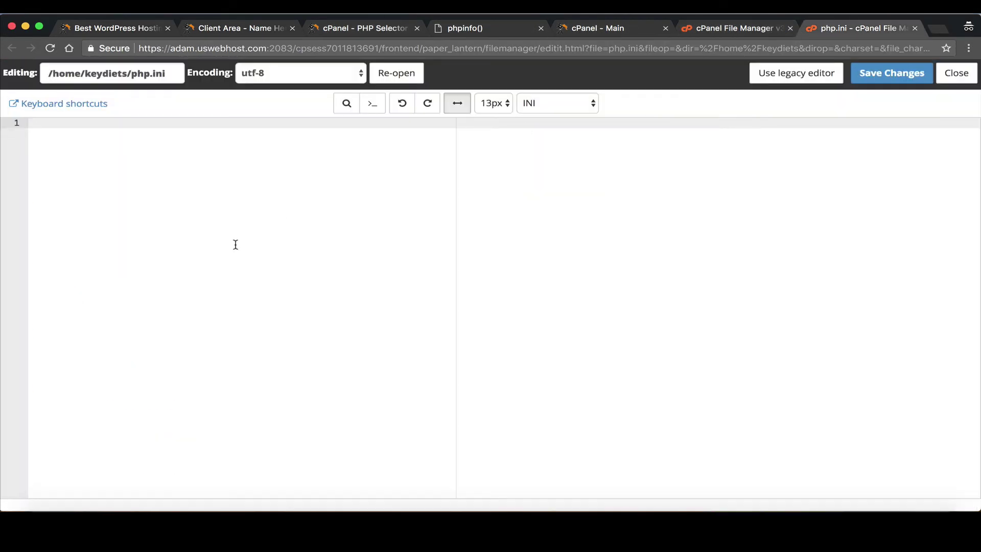
type("max_input_vars = 10000; date.timezone = \"UTC\" suhosin.request.max_vars = 50000; suhosin.post.max_vars = 10000;")
key("super+a")
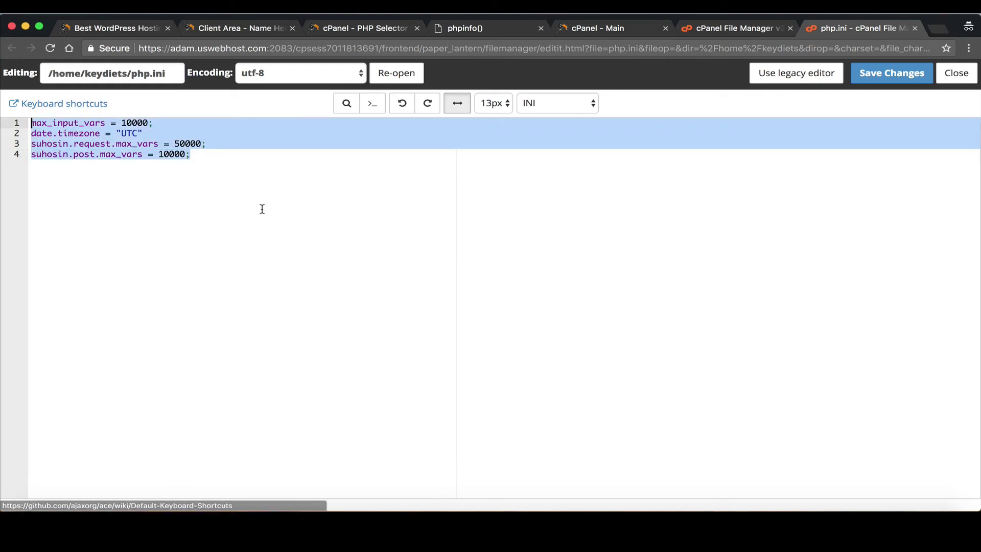
left_click(269, 151)
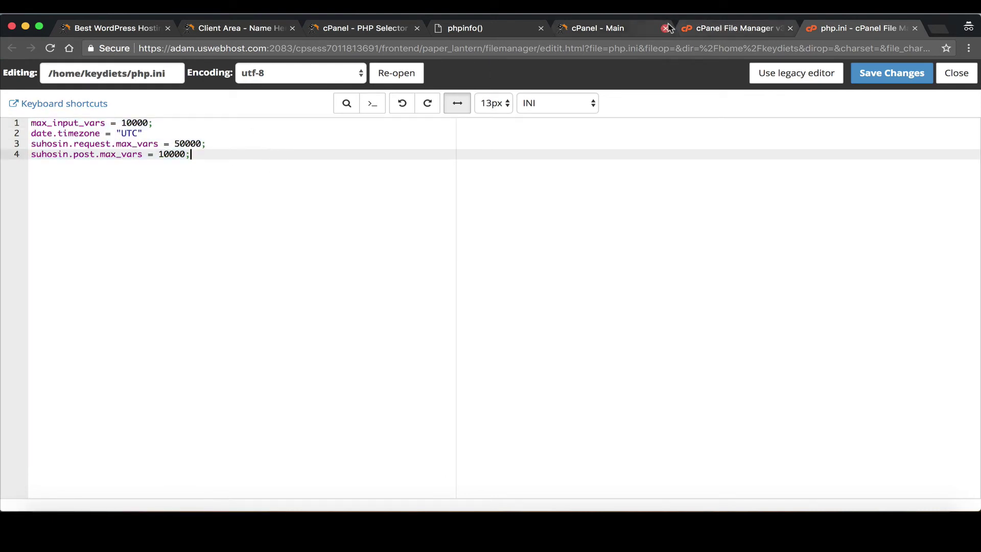
- Place the php.ini editor beside PHP Selector and compare the settings with its options
left_click_drag(848, 29, 467, 62)
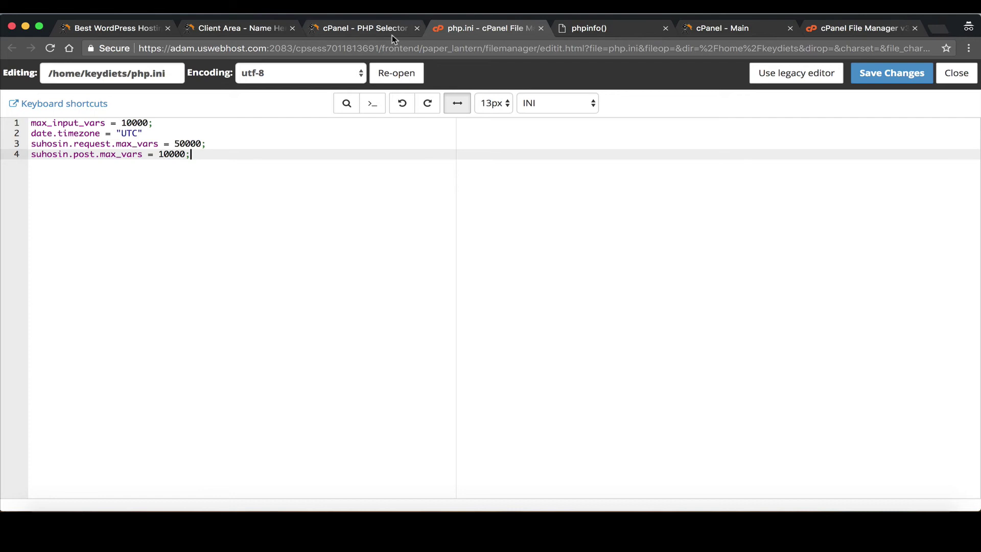
left_click(391, 34)
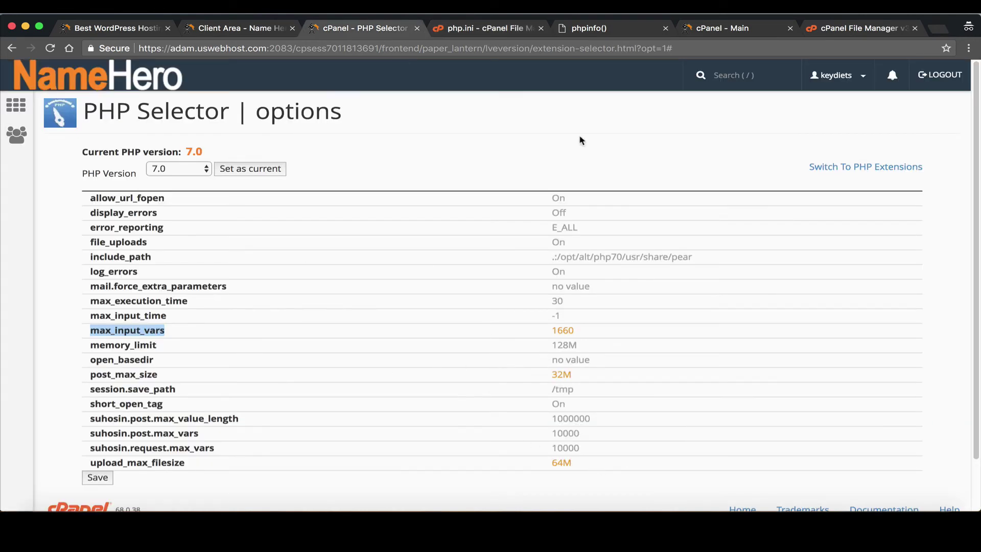
left_click(476, 31)
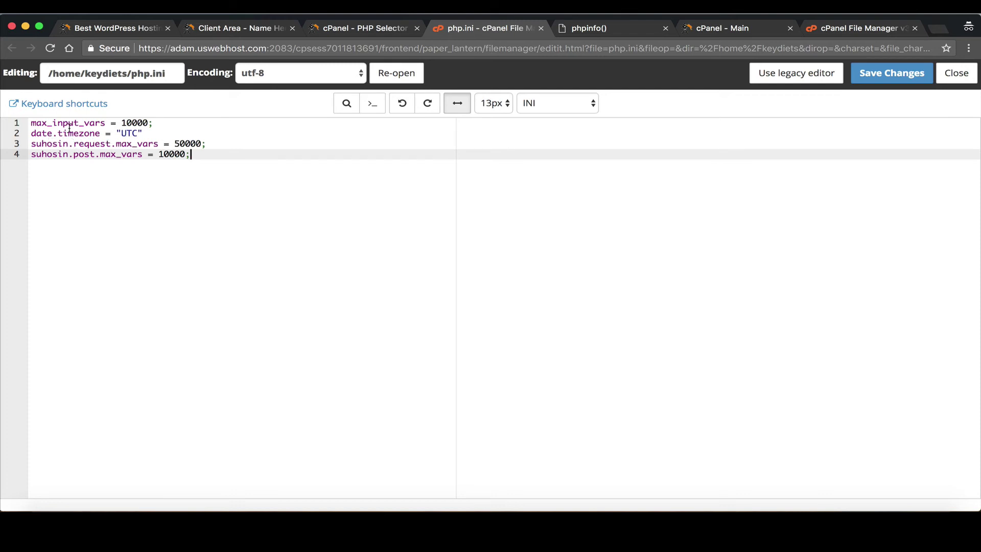
left_click(398, 27)
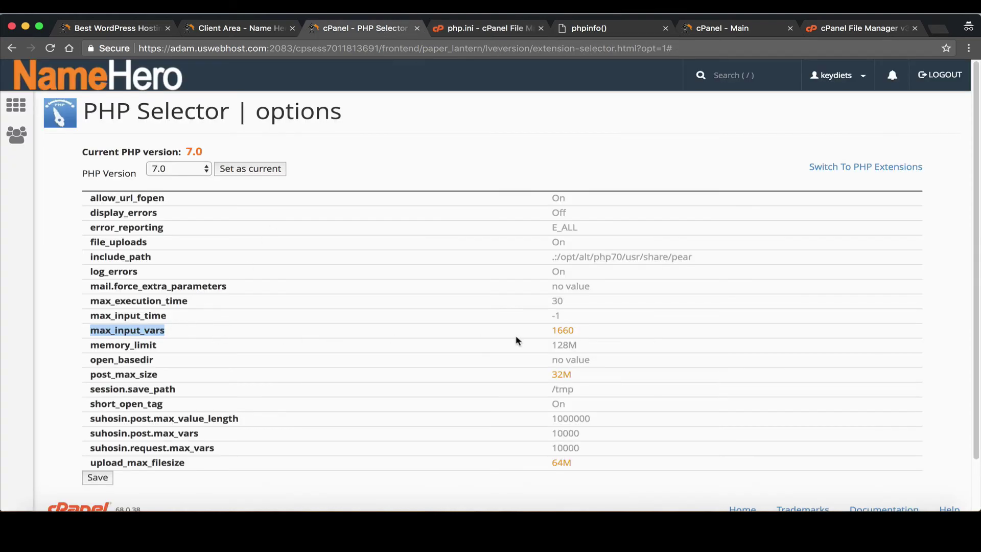
left_click(473, 25)
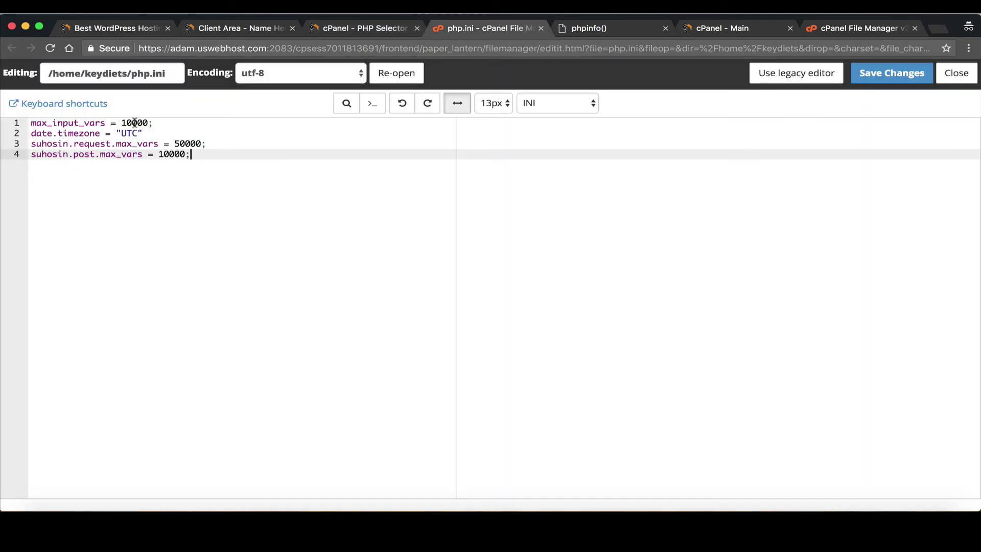
left_click(179, 122)
- Save php.ini and copy the setting name max_input_vars
left_click(914, 70)
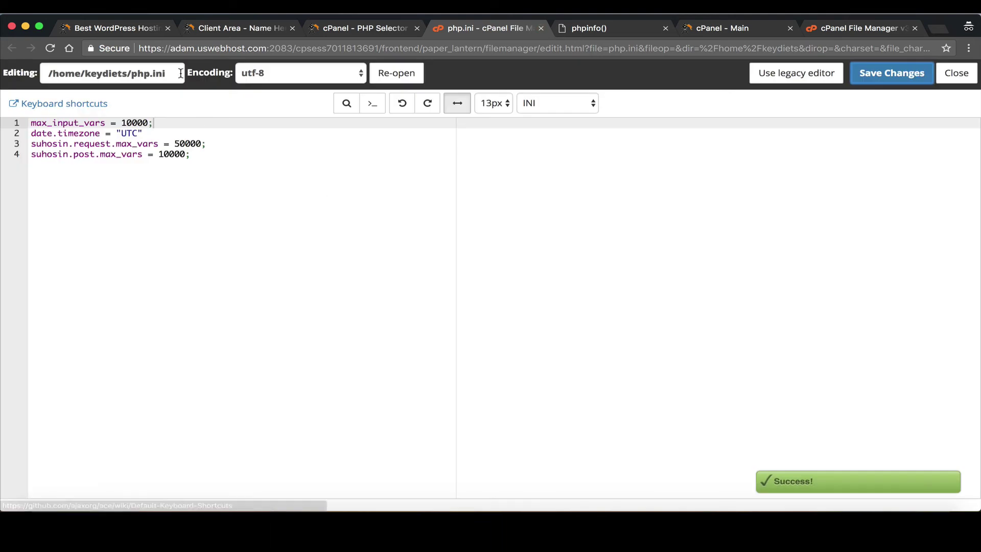
triple_click(152, 77)
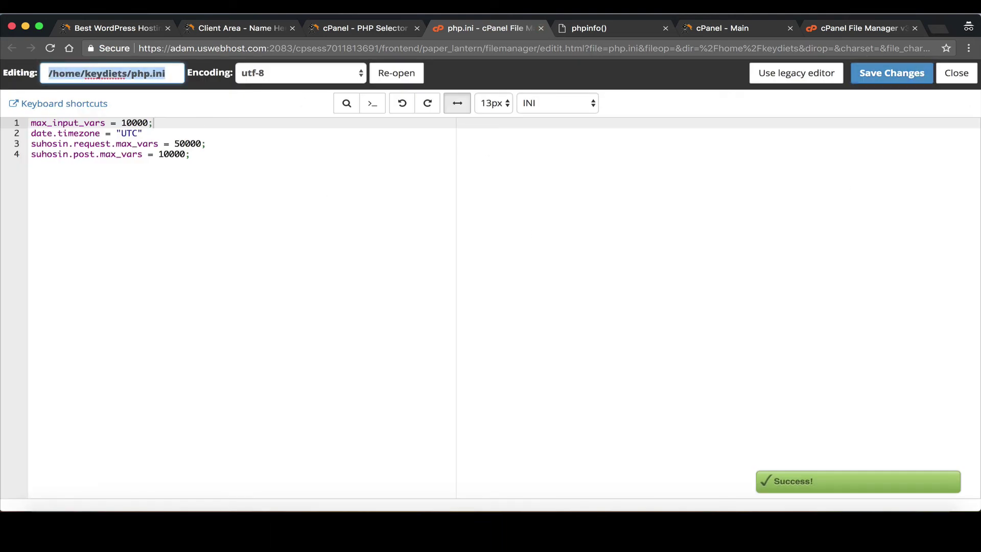
left_click_drag(104, 123, 23, 123)
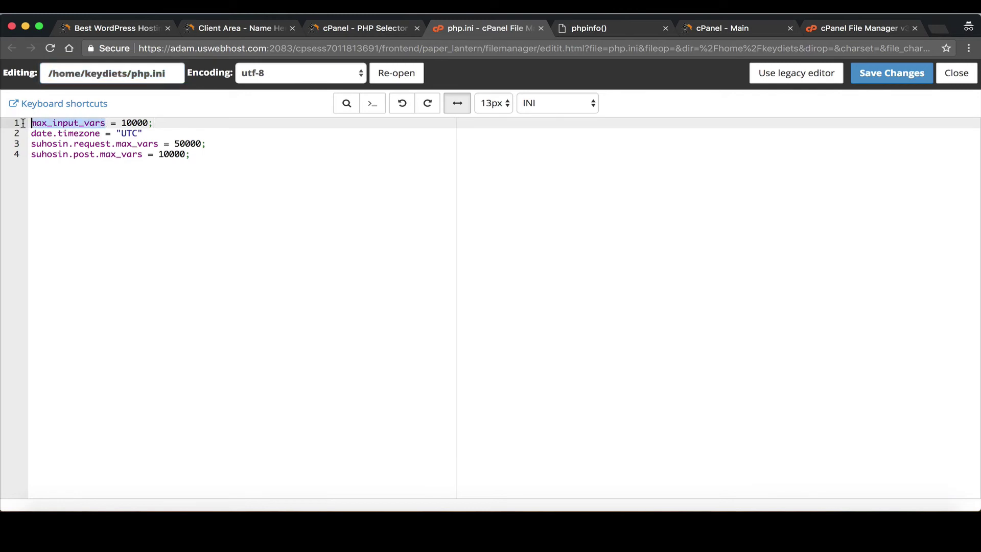
right_click(58, 123)
left_click(82, 189)
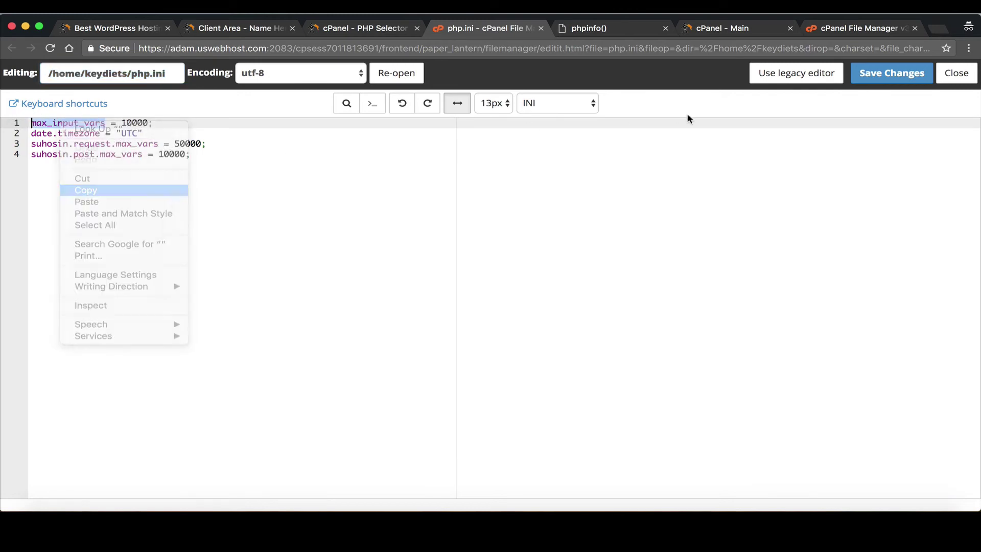
left_click(884, 82)
- Reload the phpinfo page and search it for max_input_vars, which still shows 1660
left_click(587, 28)
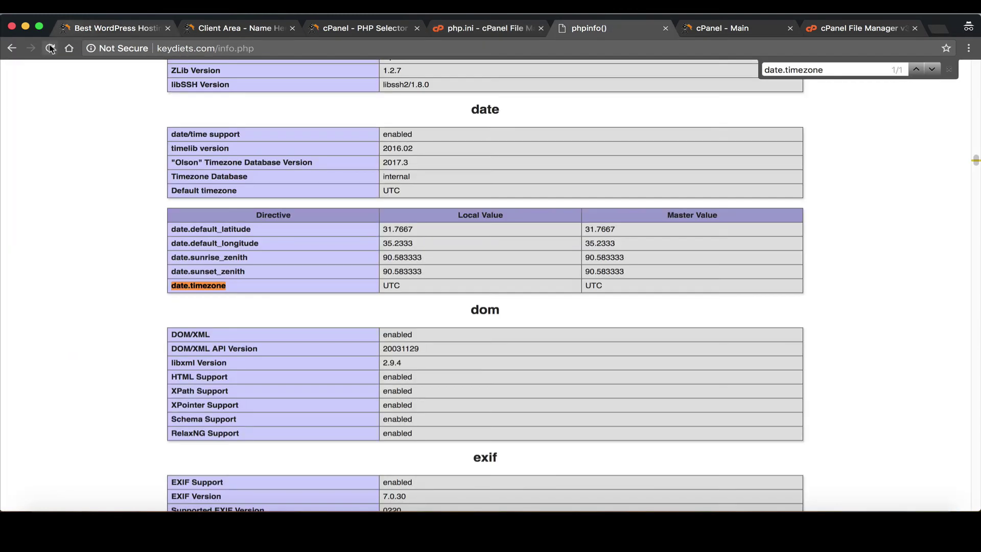
left_click(49, 48)
right_click(75, 197)
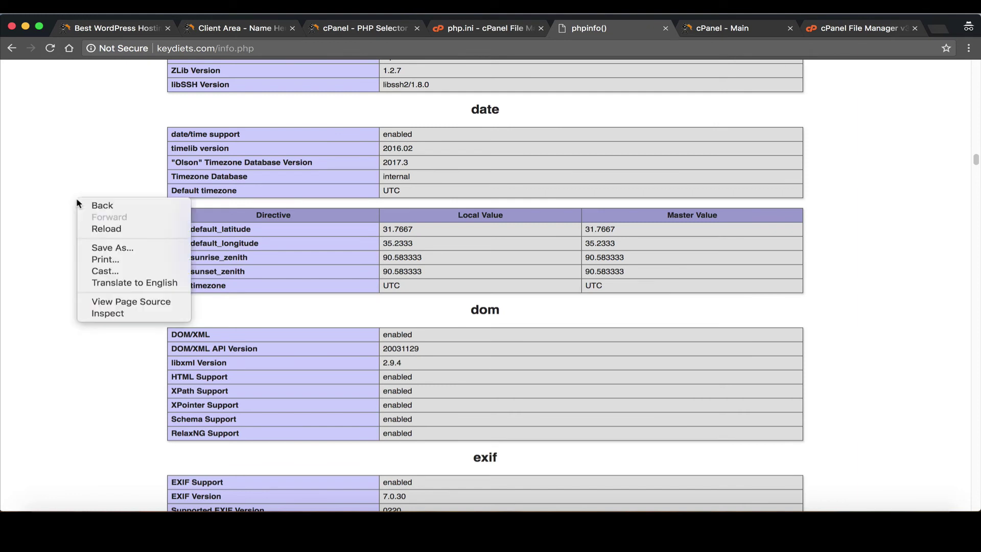
left_click(51, 258)
key("super+f")
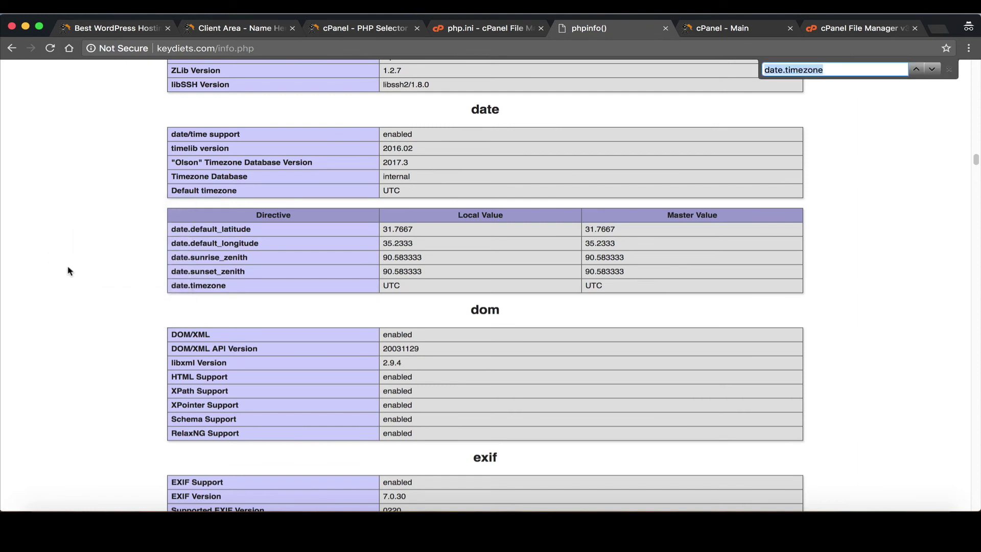
key("super+v")
double_click(391, 284)
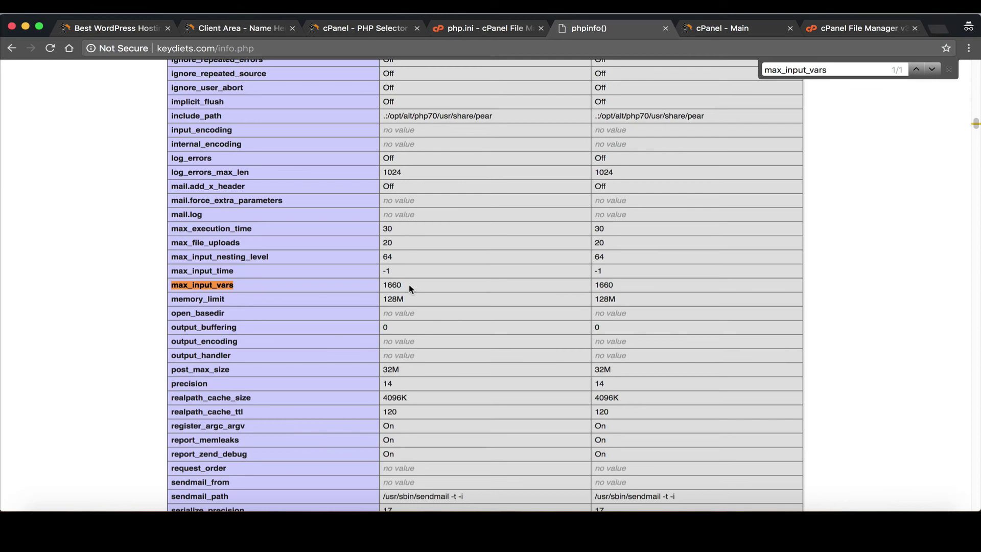
left_click(50, 48)
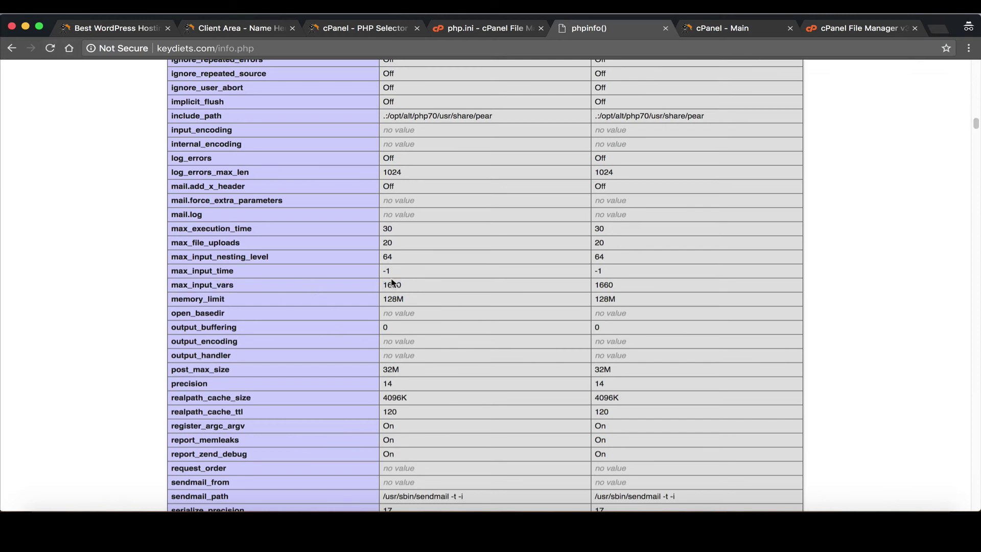
- Select all the php.ini override settings and compare them against the PHP Selector options
left_click(460, 32)
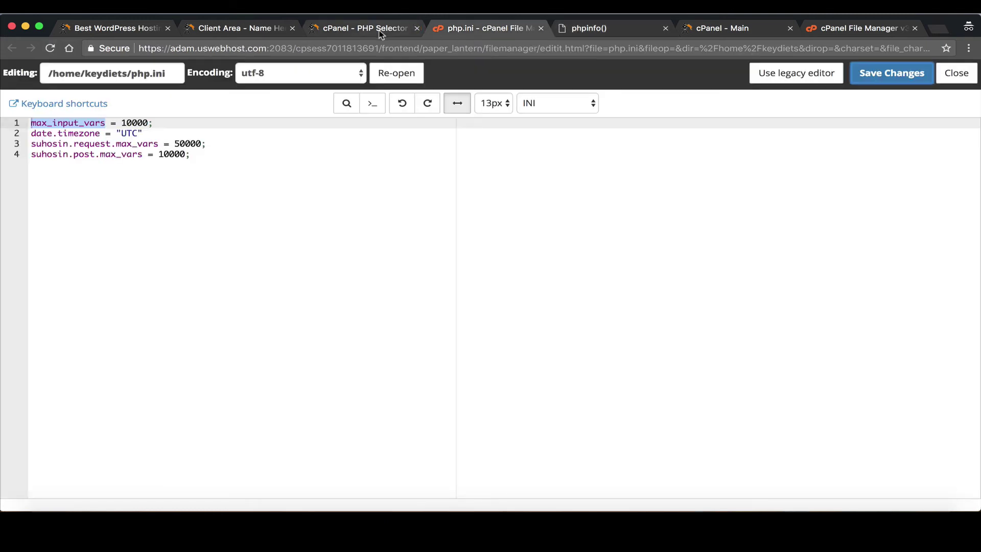
left_click(179, 143)
key("ctrl+a")
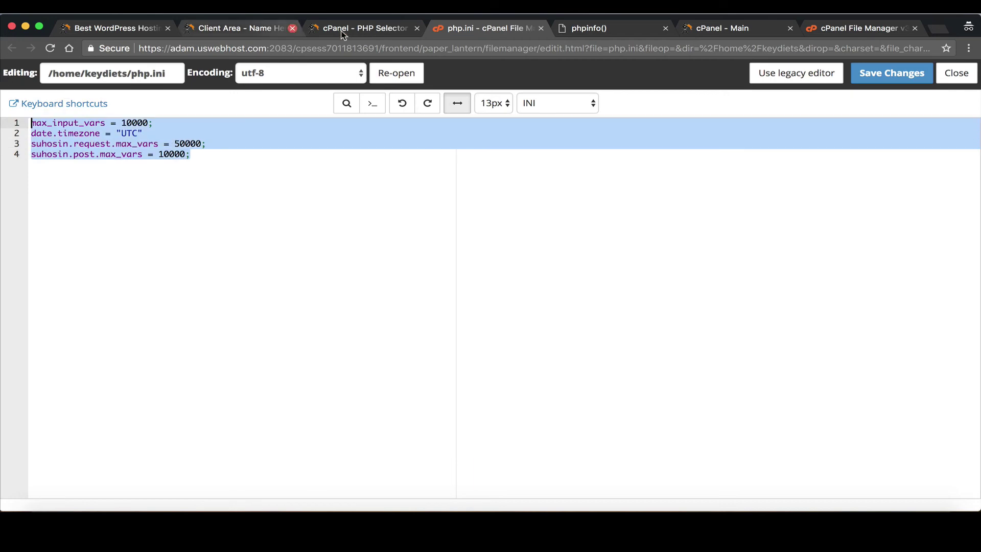
left_click(373, 30)
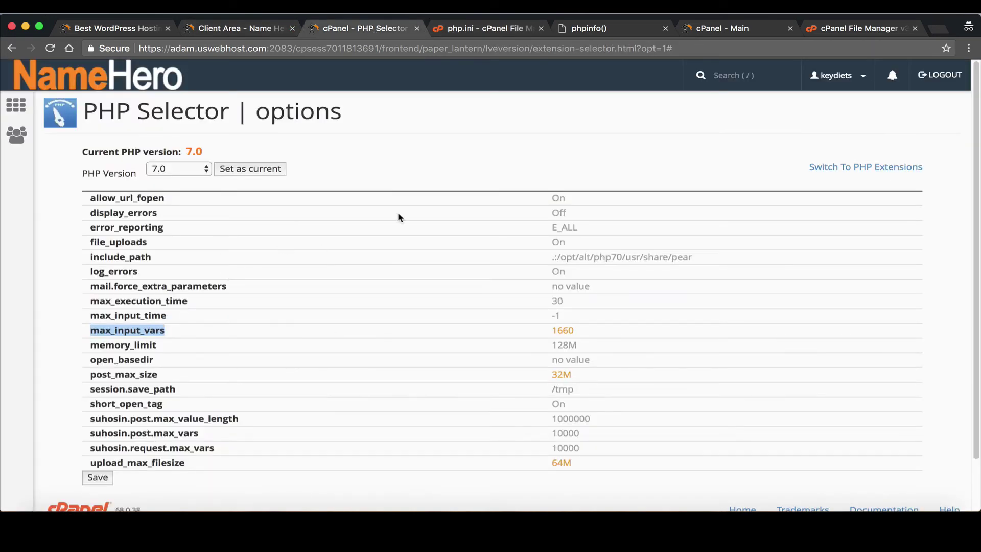
left_click(475, 29)
- Compare max_input_vars in PHP Selector and phpinfo, then return to the php.ini file
left_click(359, 30)
left_click(529, 142)
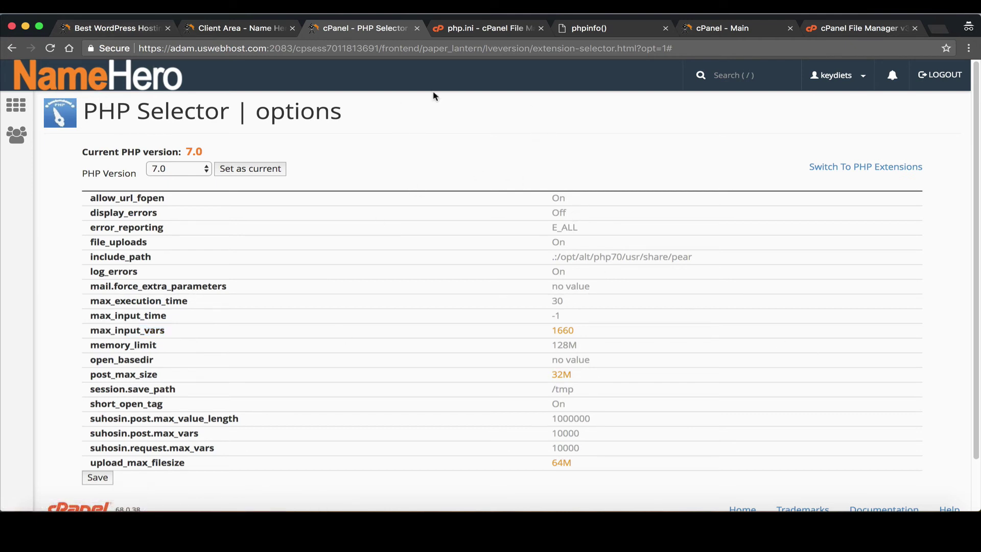
left_click(581, 31)
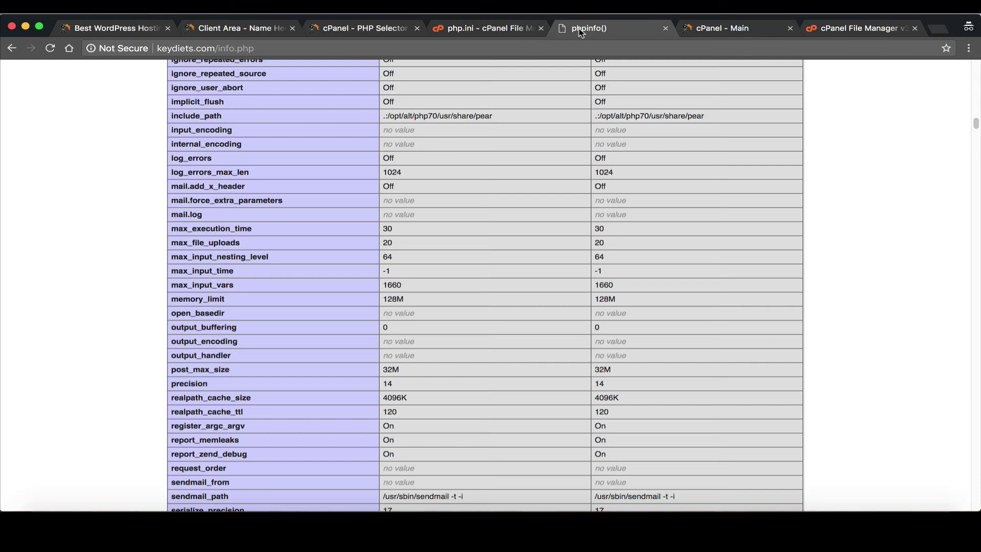
left_click(481, 29)
left_click(171, 193)
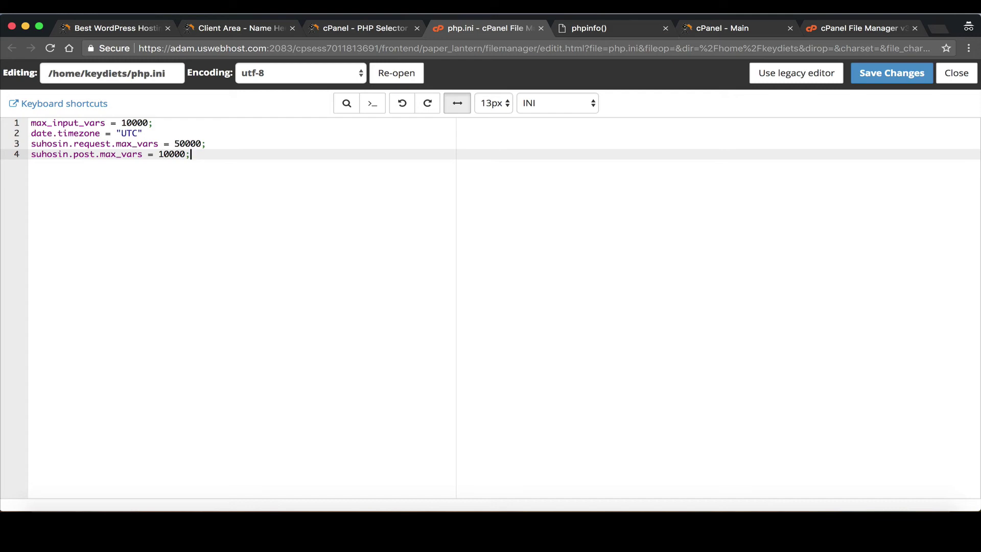
- Highlight the date.timezone line and its quoted UTC value in php.ini
left_click(358, 28)
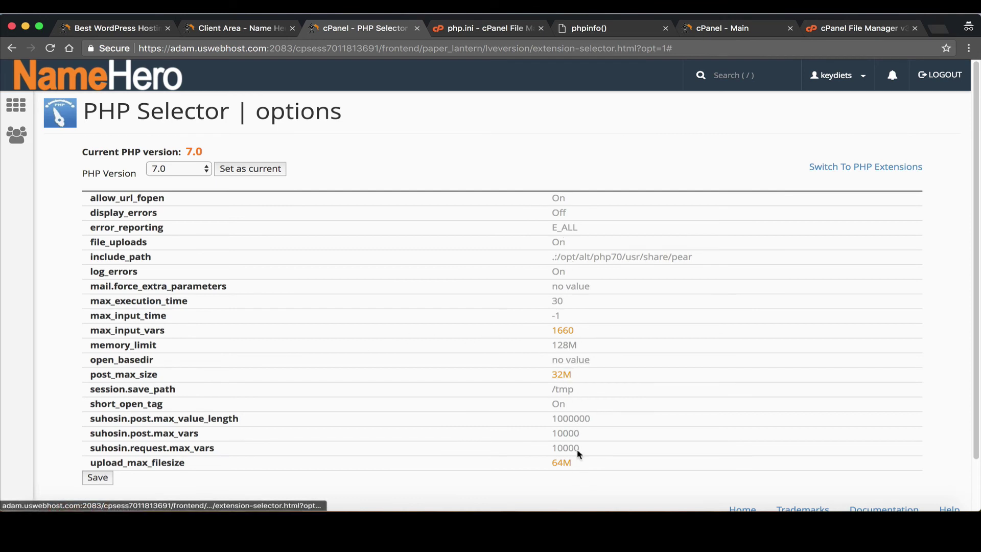
left_click(486, 28)
left_click(160, 135)
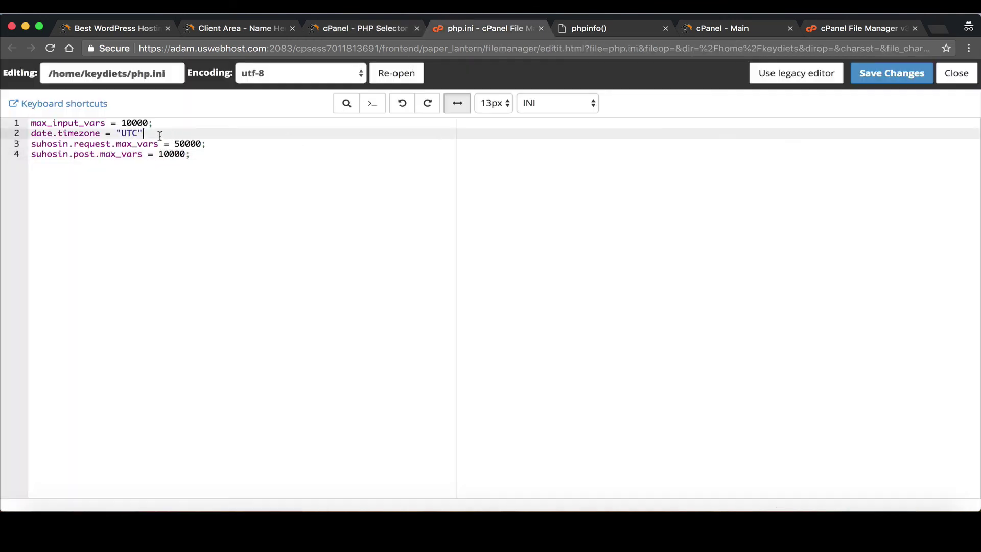
left_click_drag(160, 136, 4, 132)
left_click_drag(144, 133, 120, 132)
- Highlight php.ini lines 2–4, then bring back the PHP Selector options showing max_input_vars 1660
left_click(339, 32)
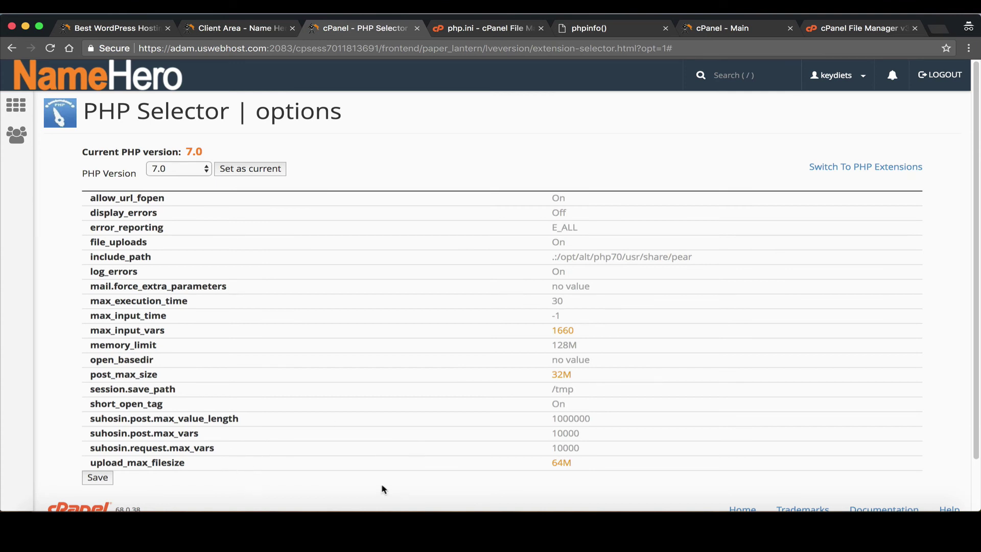
key("ctrl+Tab")
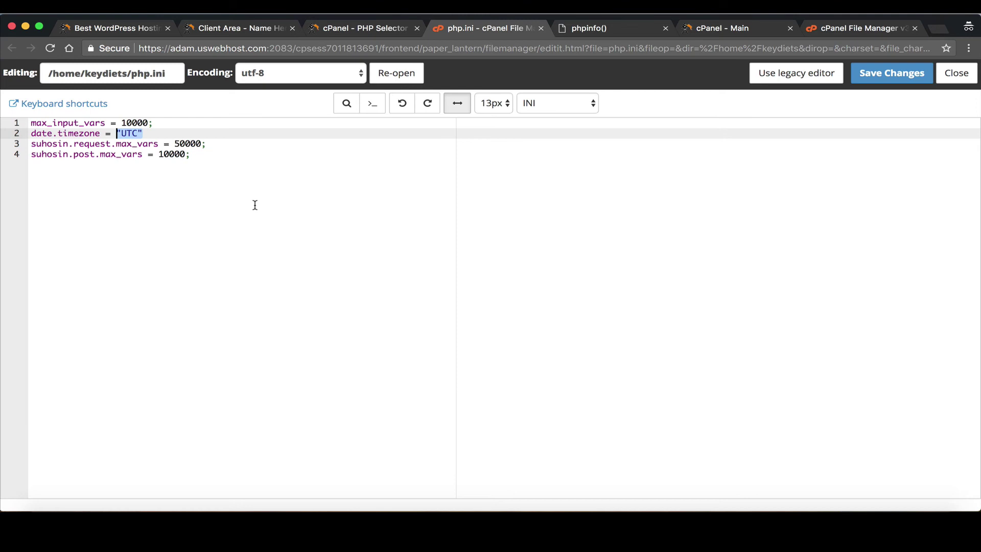
left_click_drag(247, 166, 50, 131)
left_click(202, 276)
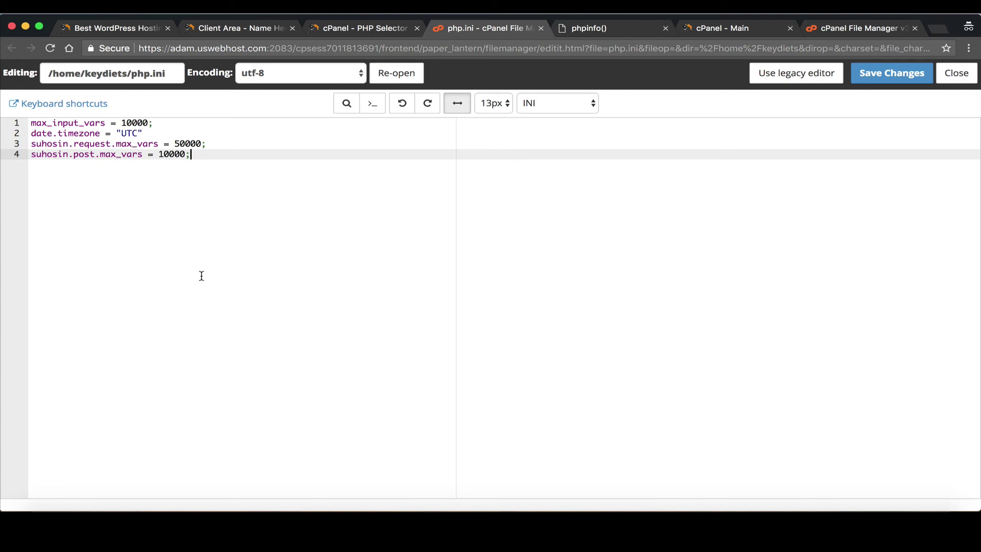
left_click(366, 28)
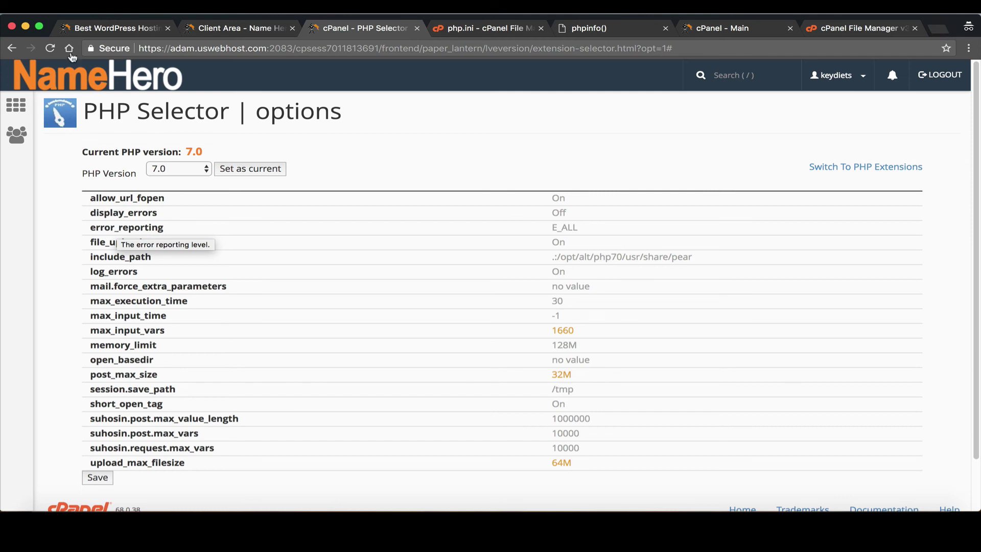
- In PHP Extensions, choose PHP 7.2 and set it as the current version
left_click(887, 169)
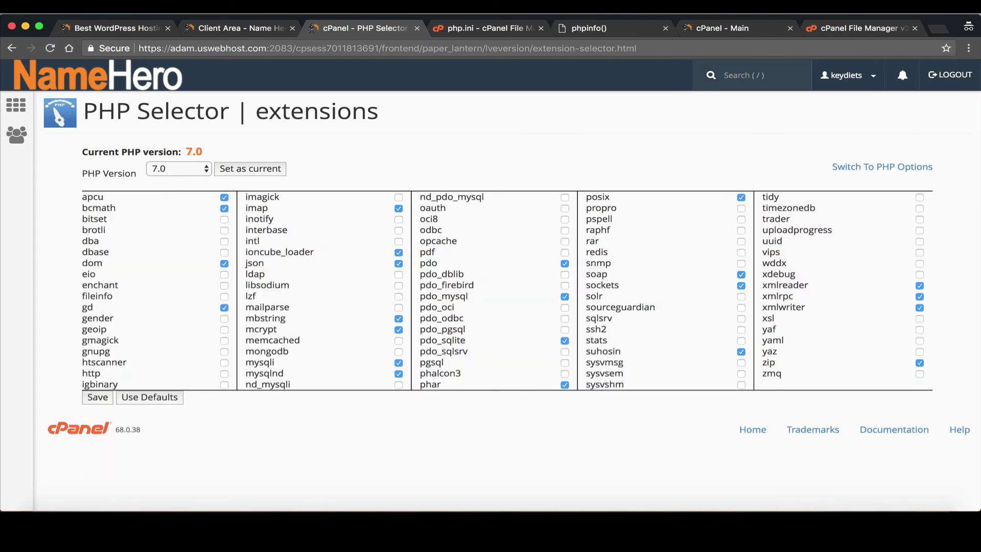
left_click(158, 171)
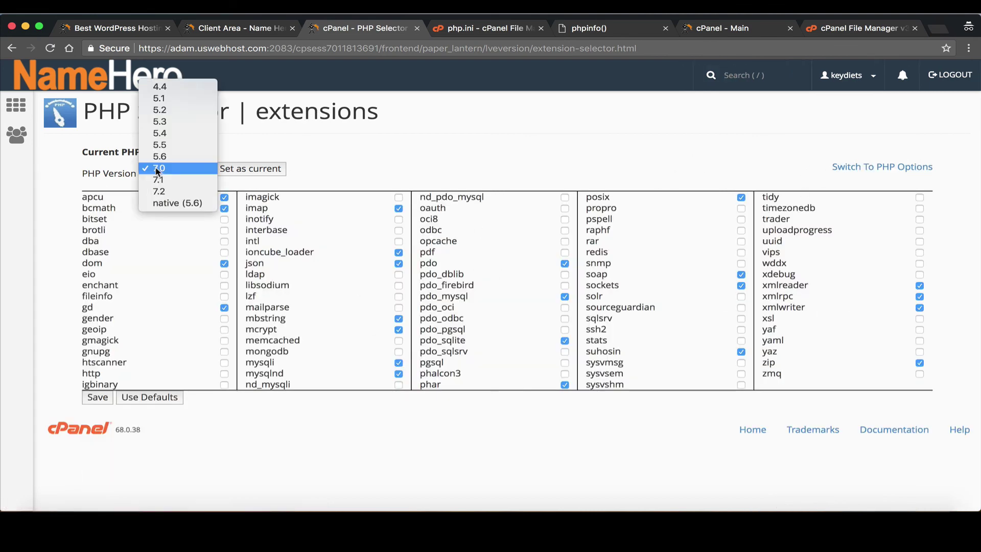
left_click(127, 166)
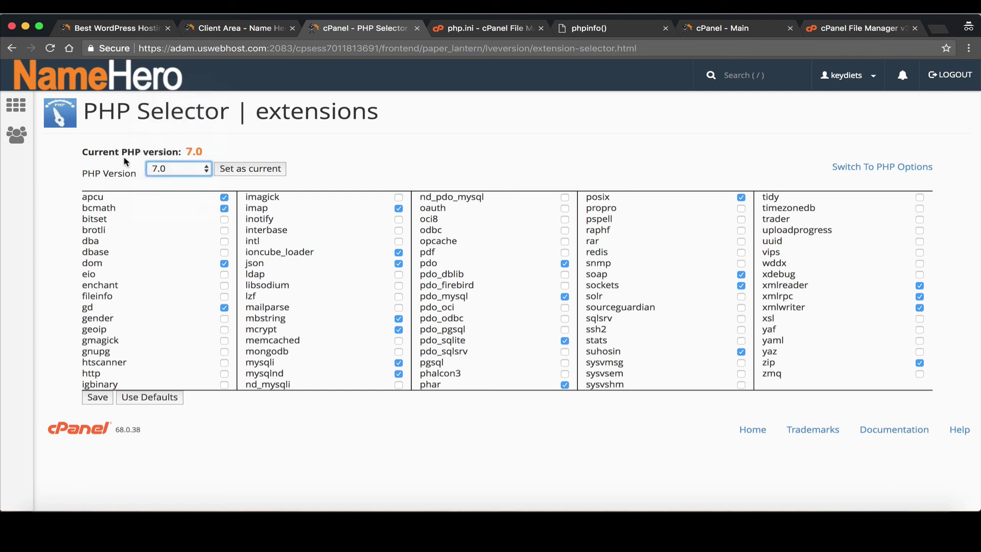
left_click(189, 169)
left_click(183, 191)
left_click(260, 168)
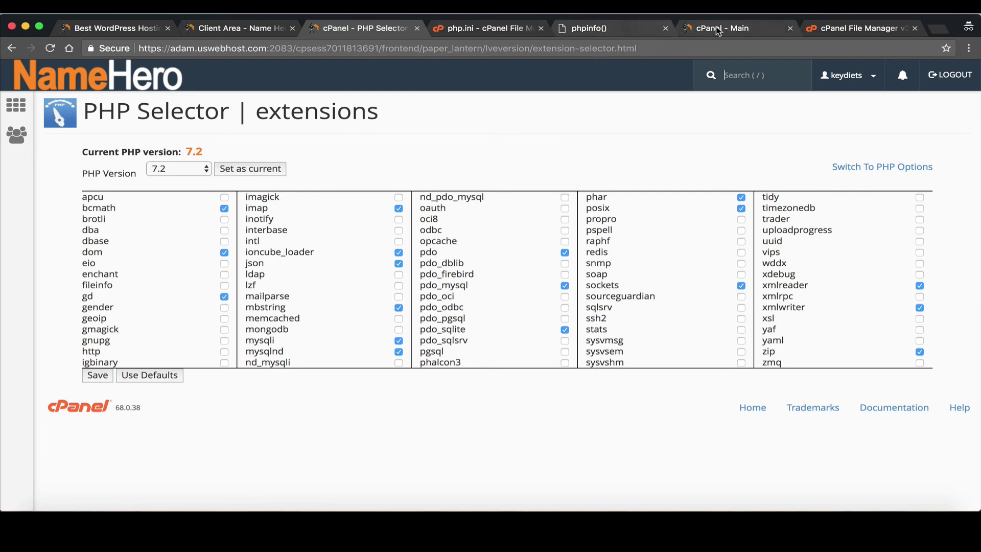
- Highlight the php.ini settings text, then return to PHP Selector
left_click(519, 25)
left_click_drag(179, 231, 75, 123)
left_click(378, 27)
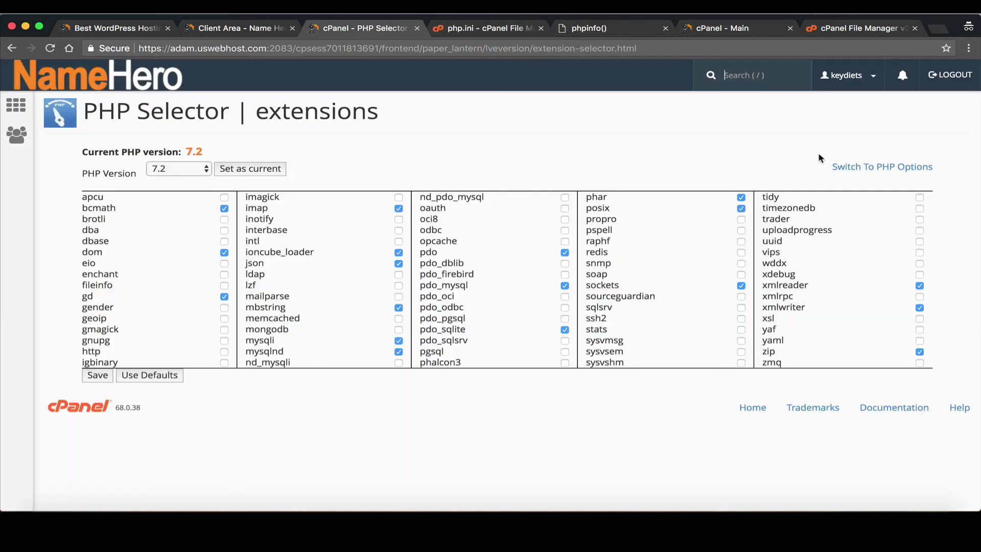
- Open the PHP 7.2 options and scroll through the reset defaults like max_input_vars 1000
left_click(894, 166)
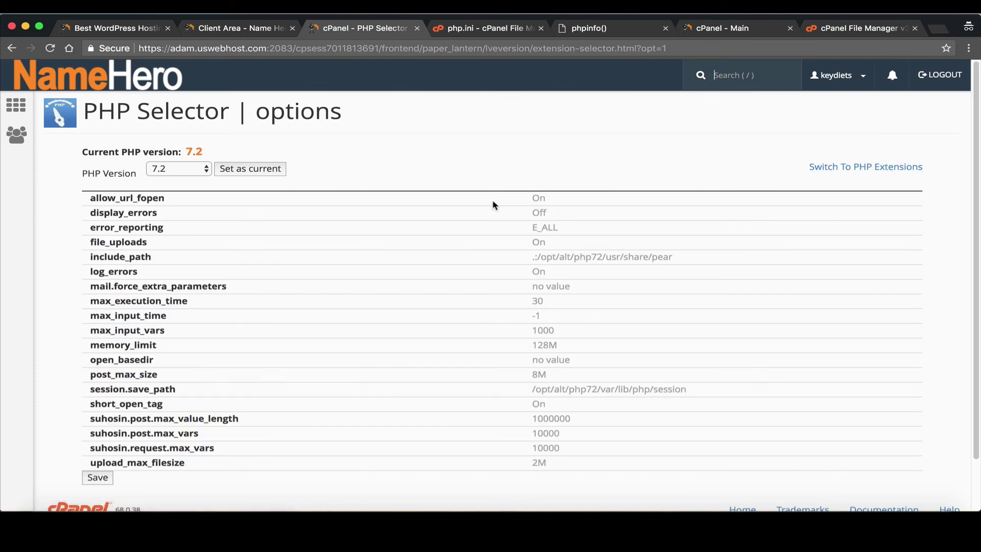
scroll(664, 230, "down", 2)
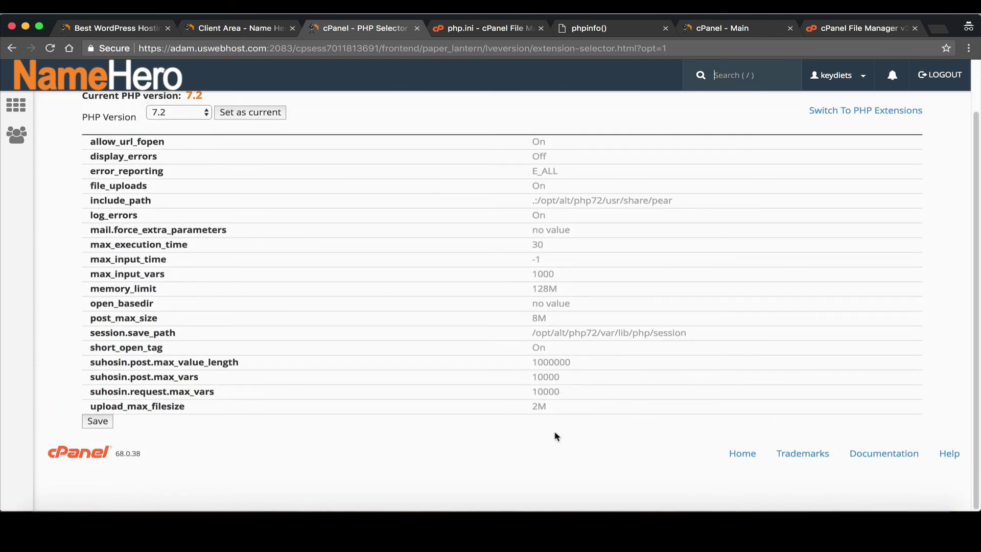
scroll(503, 314, "up", 2)
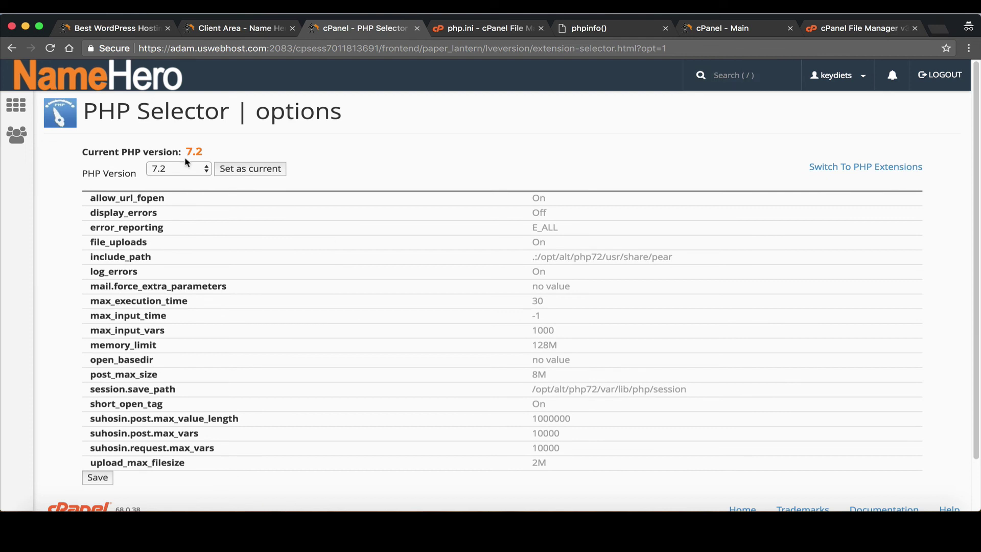
left_click(189, 169)
left_click(329, 174)
left_click(487, 29)
left_click(335, 29)
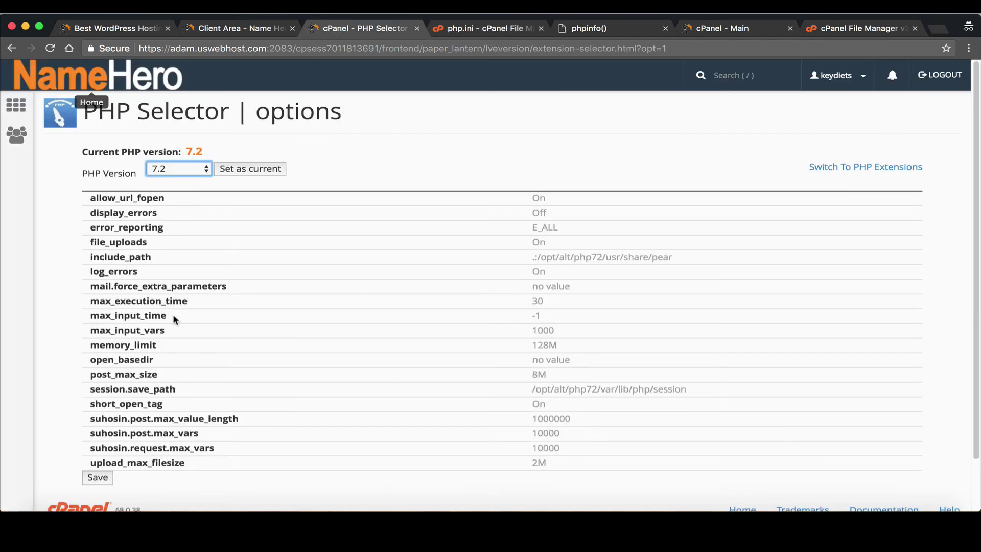
- Open and close the PHP Version list several times to show the versions, keeping 7.2
left_click(490, 157)
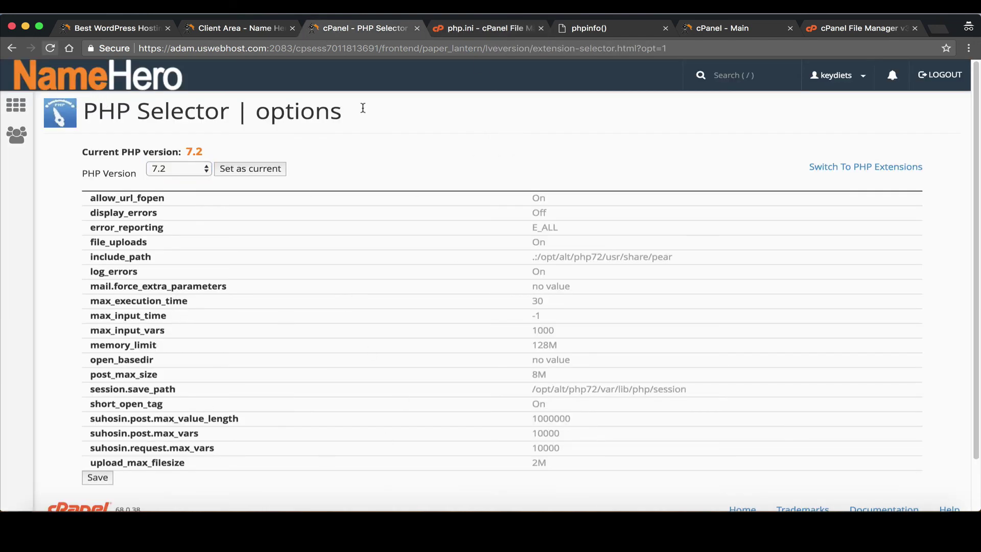
left_click(162, 168)
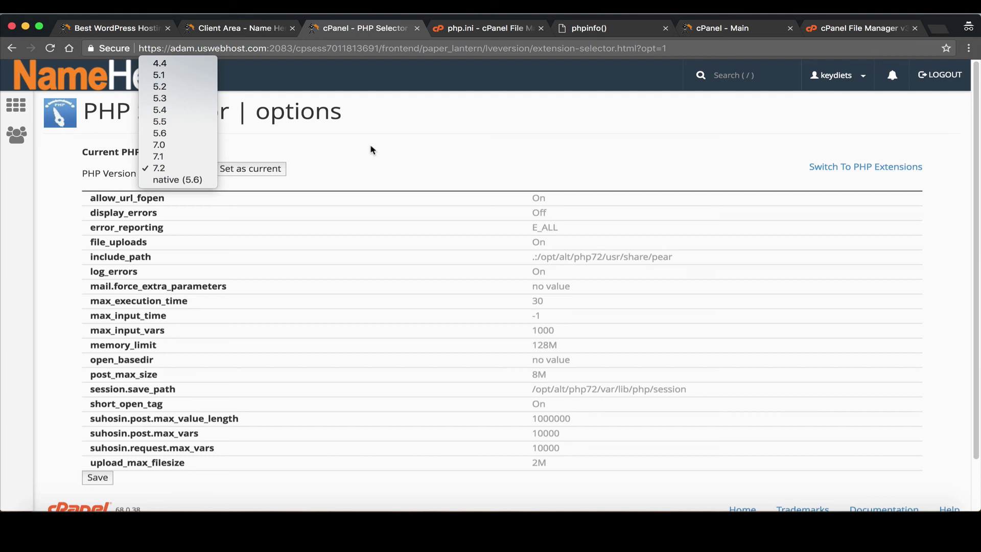
left_click(381, 152)
left_click(180, 169)
left_click(487, 164)
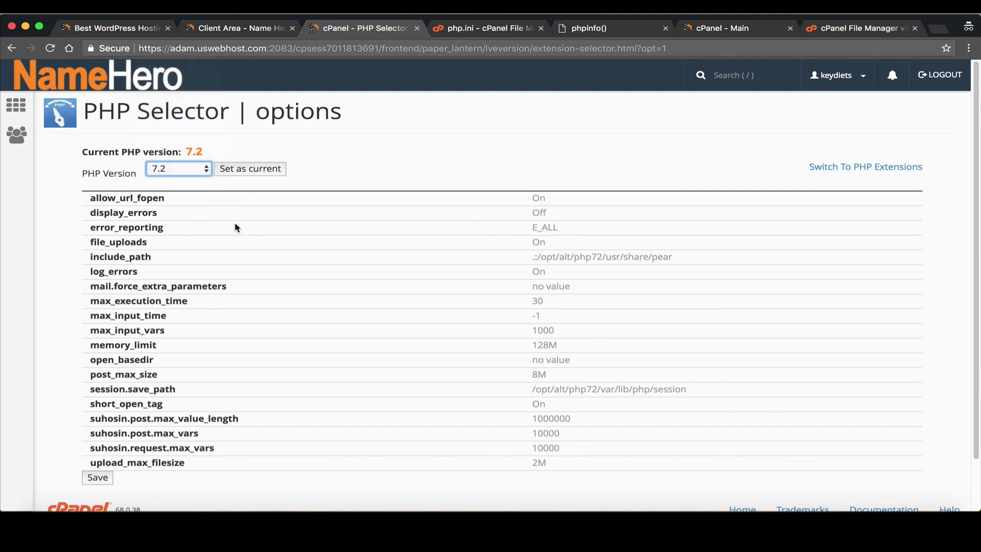
left_click(169, 166)
left_click(476, 127)
left_click(235, 27)
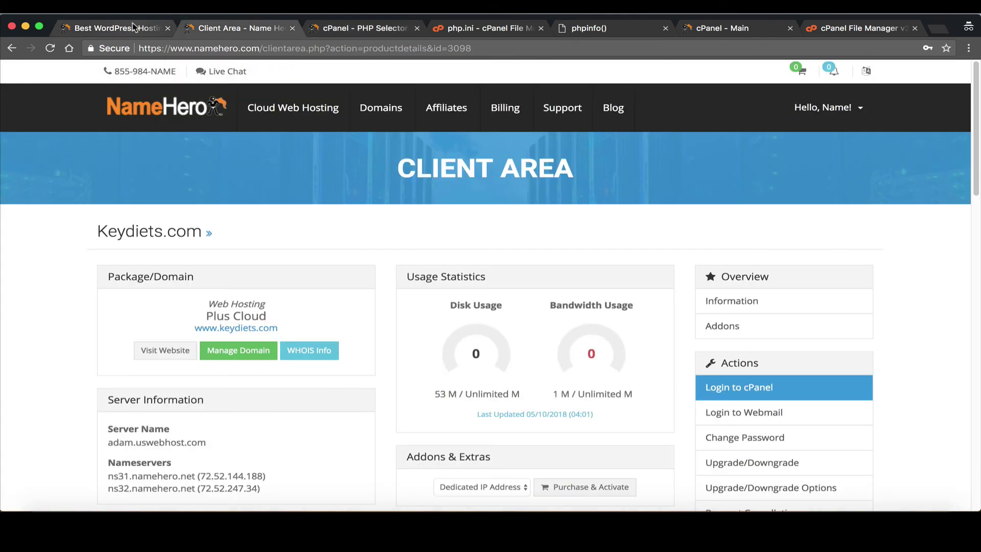
- Show the NameHero homepage advertising web hosting from $3.59/month
left_click(133, 25)
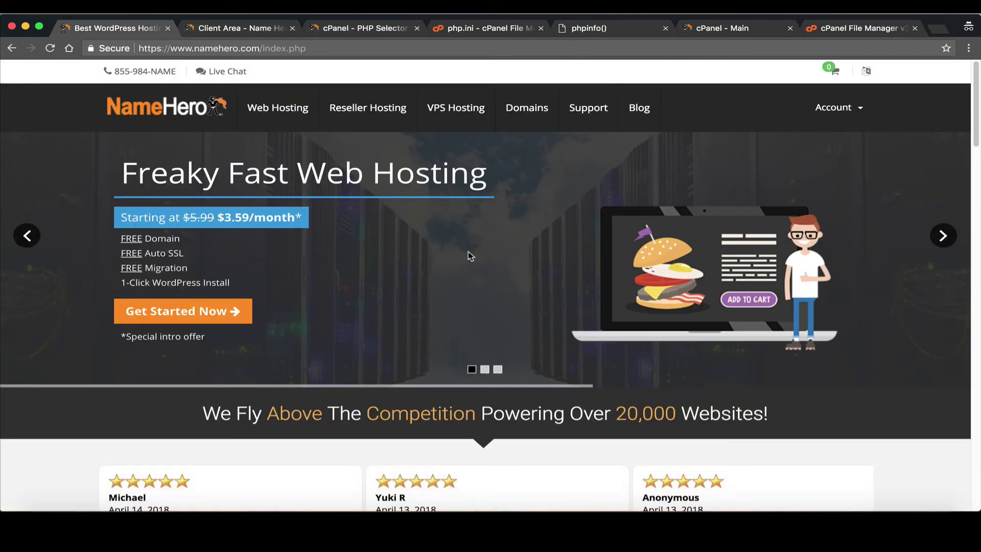